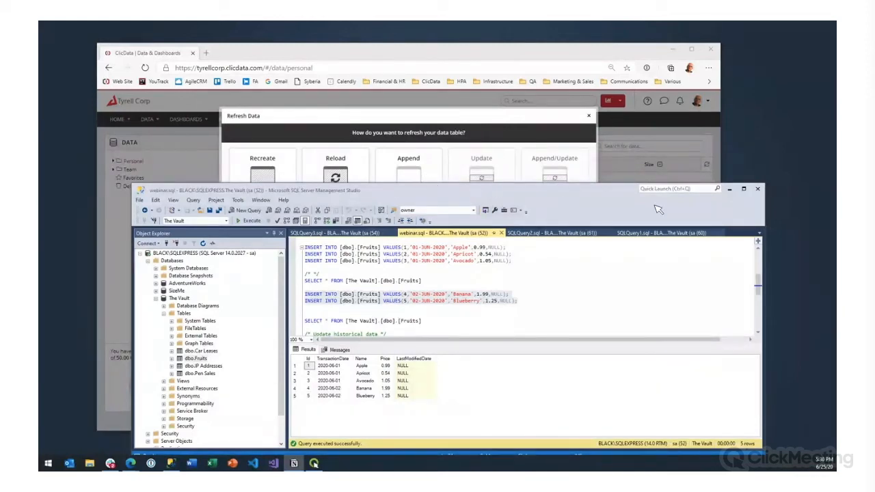
In ClicData, refresh the Fruits table in Append mode and preview its data
{"action": "left_click", "coordinate": [415, 135]}
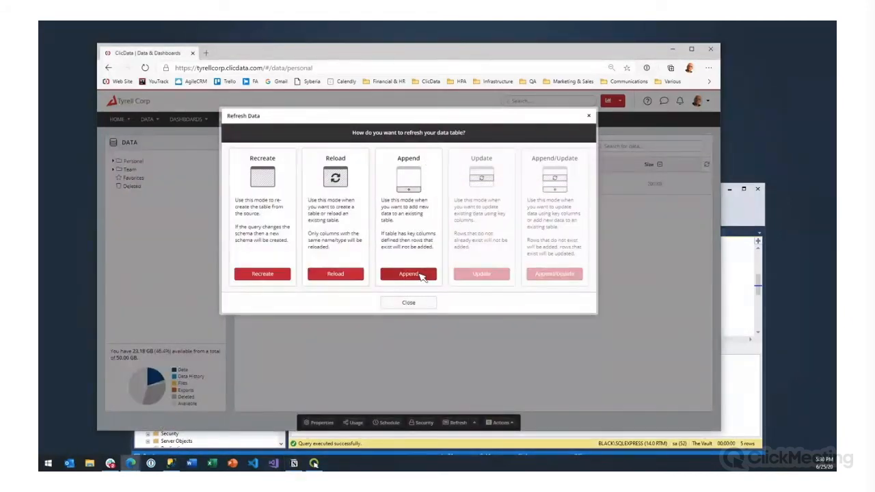
{"action": "left_click", "coordinate": [408, 274]}
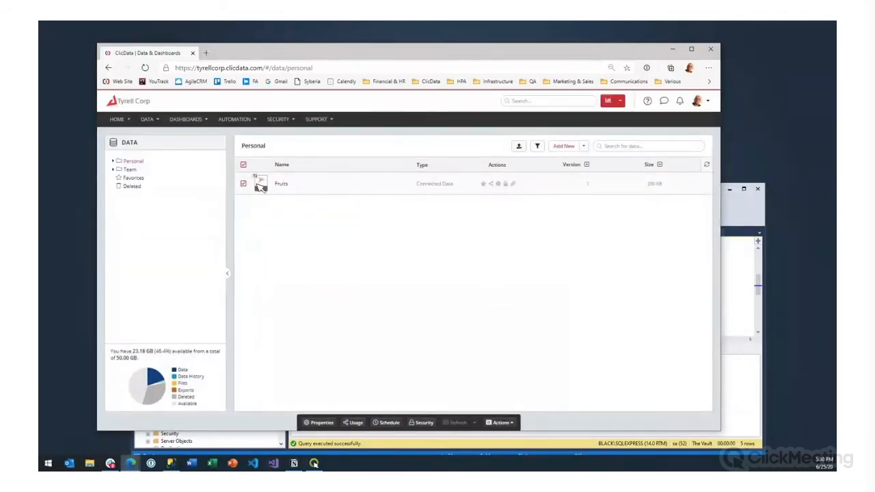
{"action": "left_click", "coordinate": [281, 184]}
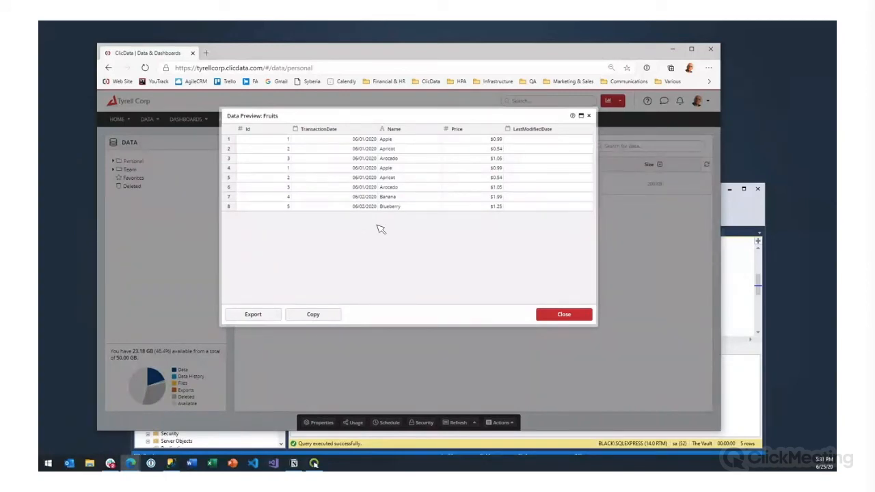
{"action": "left_click", "coordinate": [557, 316]}
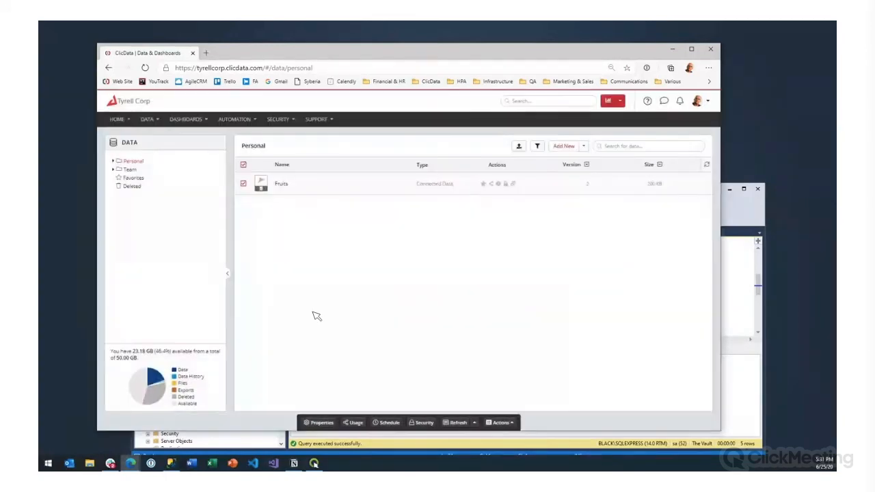
Review the SELECT query in the Fruits properties and compare it with the insert script in SQL Server Management Studio
{"action": "left_click", "coordinate": [324, 424]}
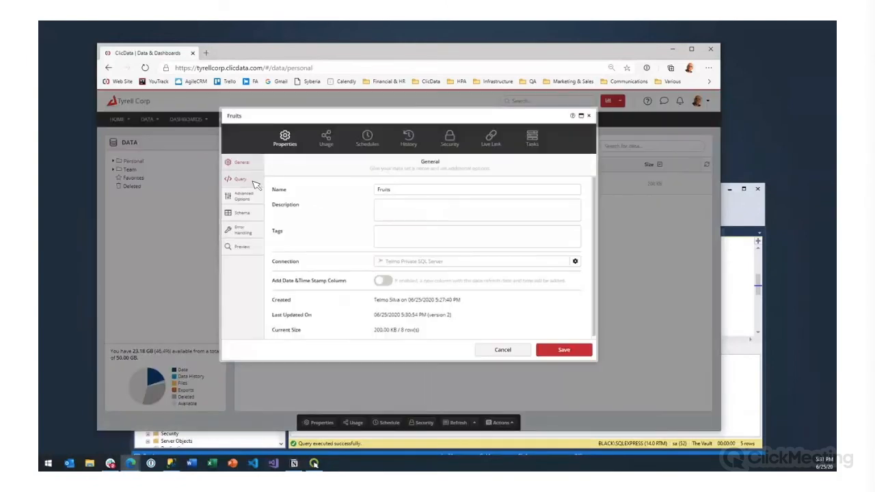
{"action": "left_click", "coordinate": [240, 179]}
{"action": "left_click_drag", "start_coordinate": [465, 203], "coordinate": [278, 207]}
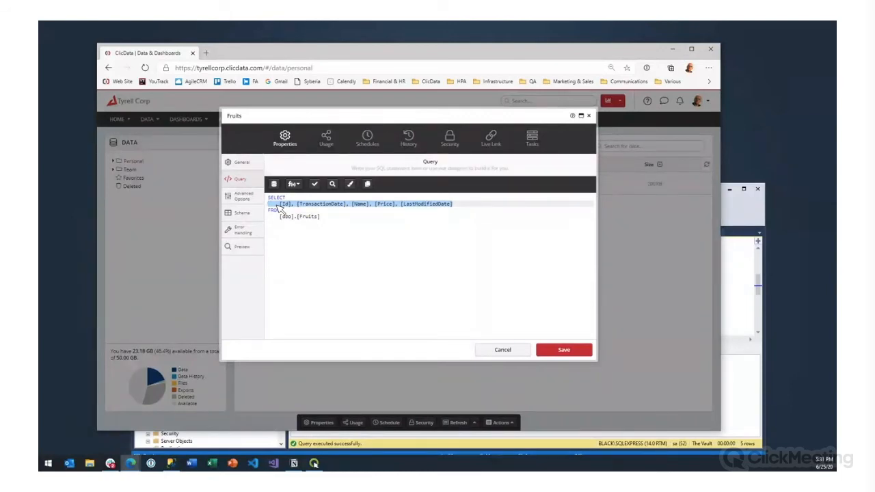
{"action": "left_click", "coordinate": [759, 284]}
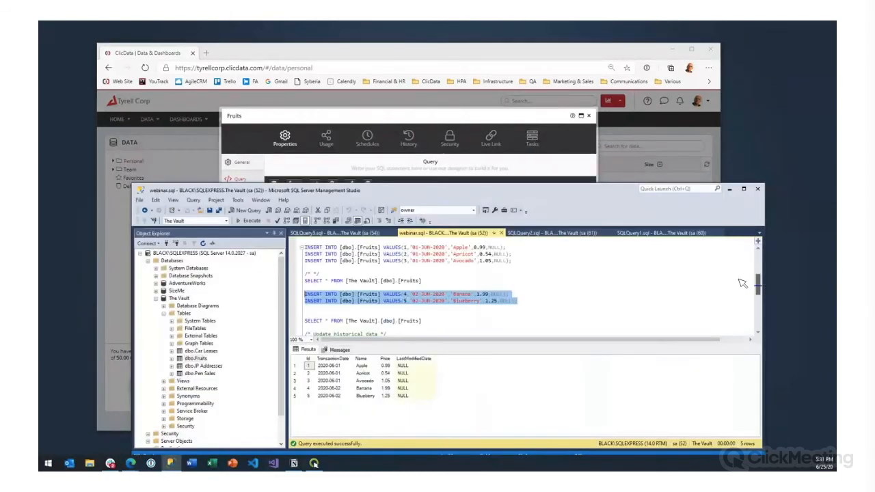
{"action": "left_click", "coordinate": [422, 121]}
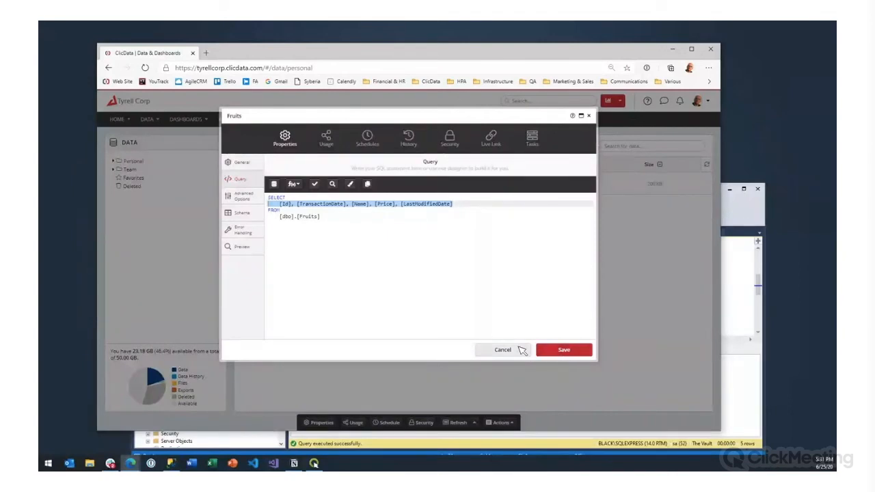
In SQL Server Management Studio, run the script from USE [The Vault] through the first three INSERTs to recreate the Fruits table
{"action": "key", "text": "alt+Tab"}
{"action": "left_click_drag", "start_coordinate": [519, 270], "coordinate": [266, 201]}
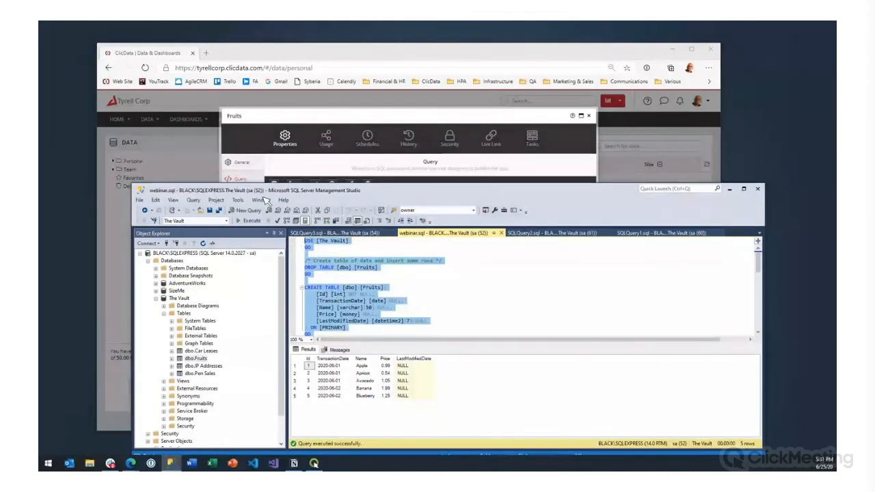
{"action": "left_click", "coordinate": [247, 220]}
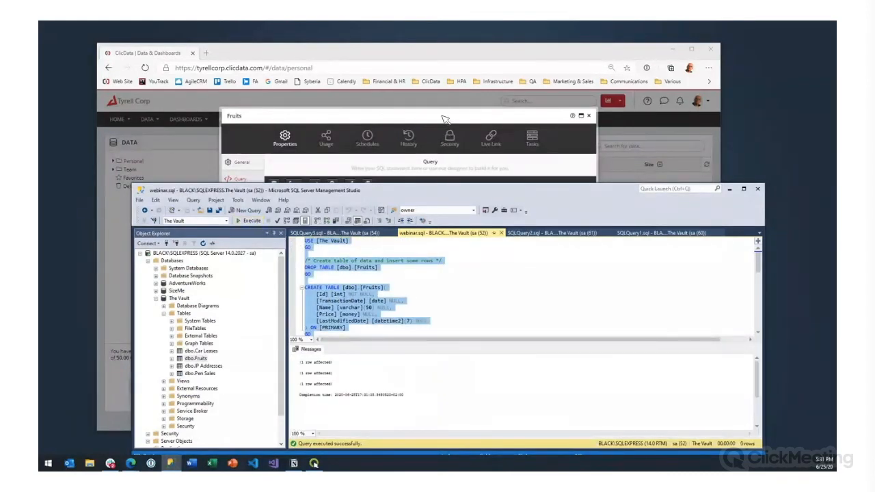
Back in ClicData, close the Fruits properties without saving, refresh Fruits in Reload mode and preview its data
{"action": "left_click", "coordinate": [444, 120]}
{"action": "left_click", "coordinate": [504, 350]}
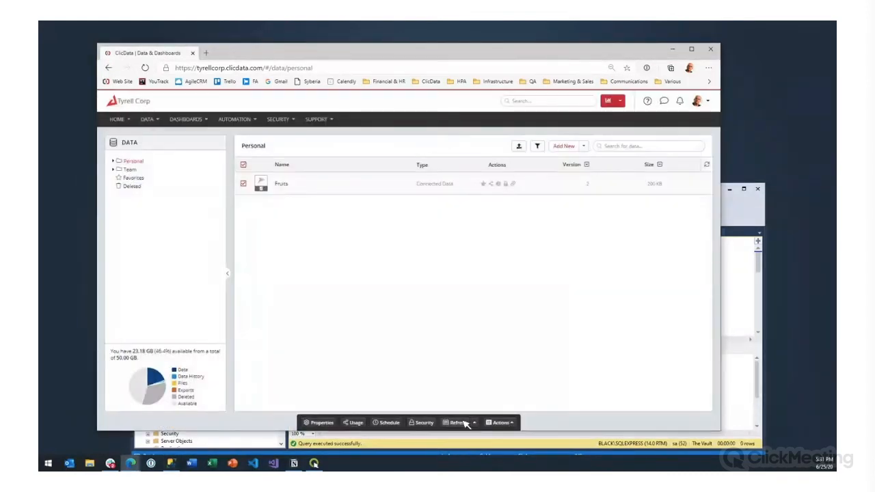
{"action": "left_click", "coordinate": [465, 424]}
{"action": "left_click", "coordinate": [350, 275]}
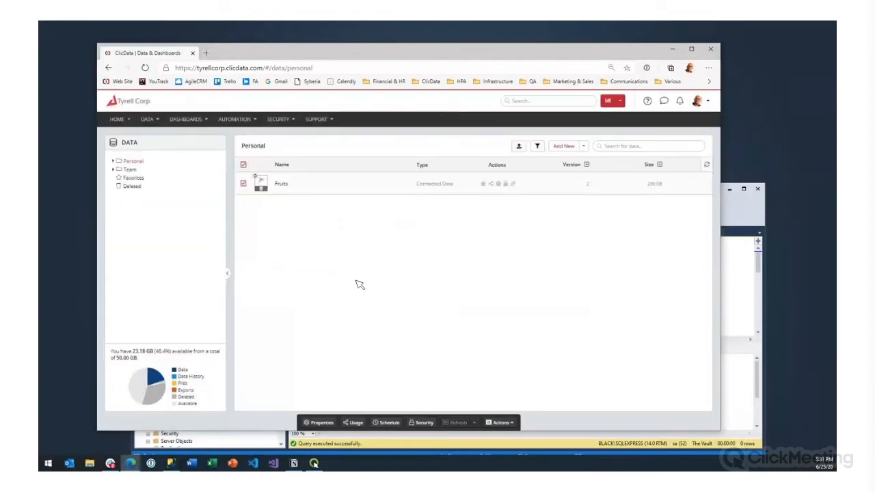
{"action": "double_click", "coordinate": [292, 190]}
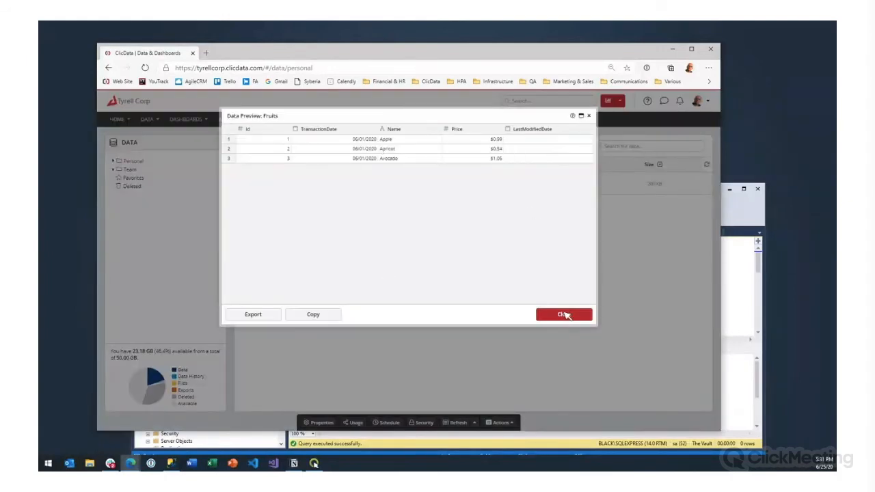
{"action": "left_click", "coordinate": [566, 315]}
In SQL Server Management Studio, run the two INSERT statements for Banana and Blueberry, and query all rows of the Fruits table
{"action": "left_click", "coordinate": [762, 281]}
{"action": "scroll", "coordinate": [360, 313], "scroll_direction": "down", "scroll_amount": 2}
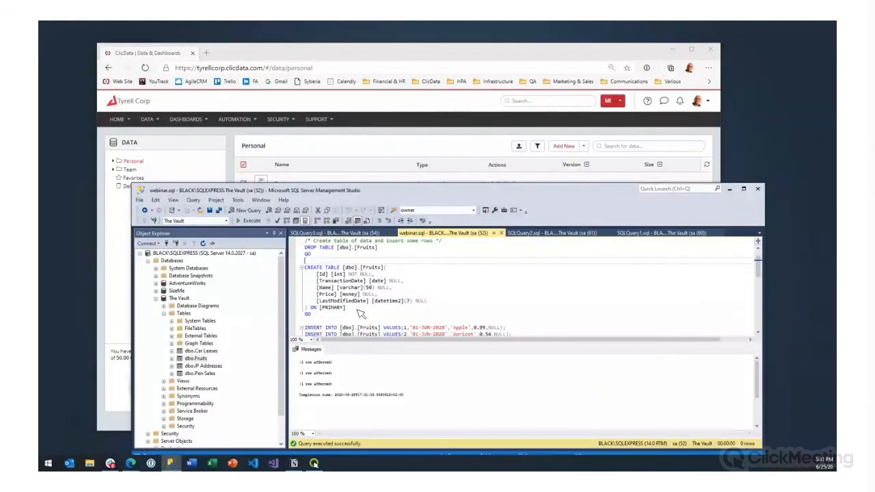
{"action": "scroll", "coordinate": [458, 305], "scroll_direction": "down", "scroll_amount": 2}
{"action": "left_click_drag", "start_coordinate": [517, 301], "coordinate": [304, 293]}
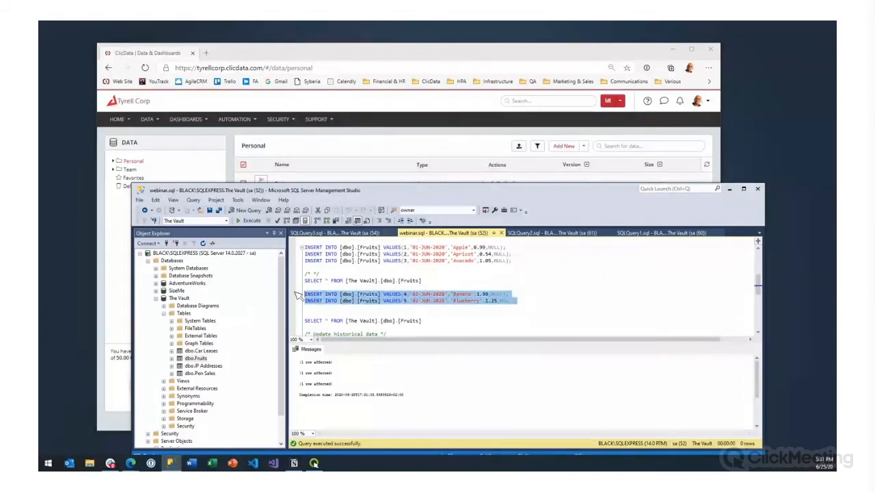
{"action": "left_click", "coordinate": [248, 220]}
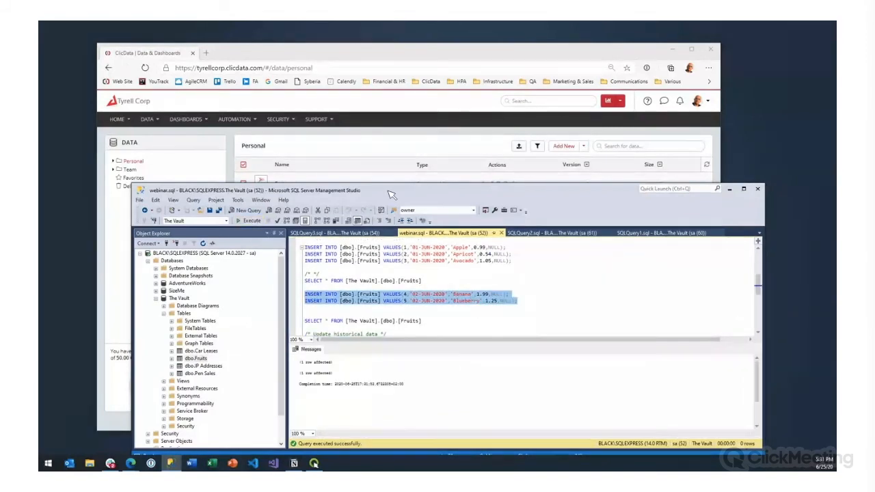
{"action": "left_click_drag", "start_coordinate": [423, 320], "coordinate": [297, 322]}
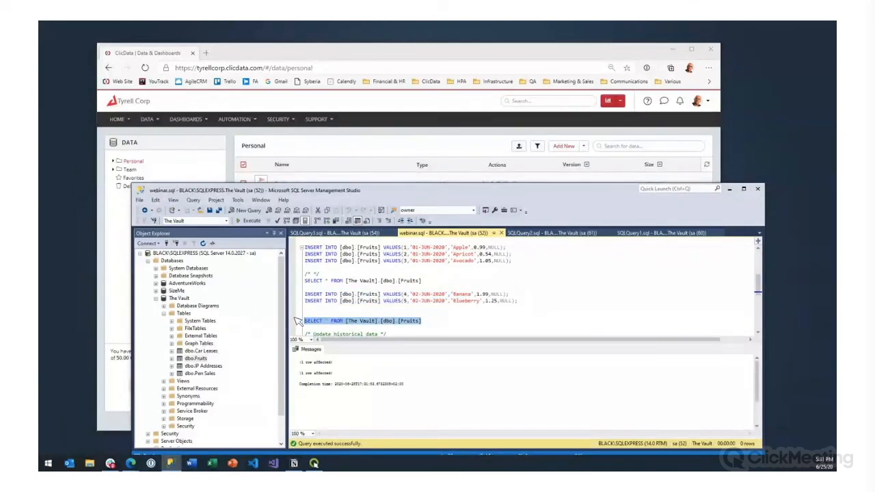
{"action": "left_click", "coordinate": [249, 220]}
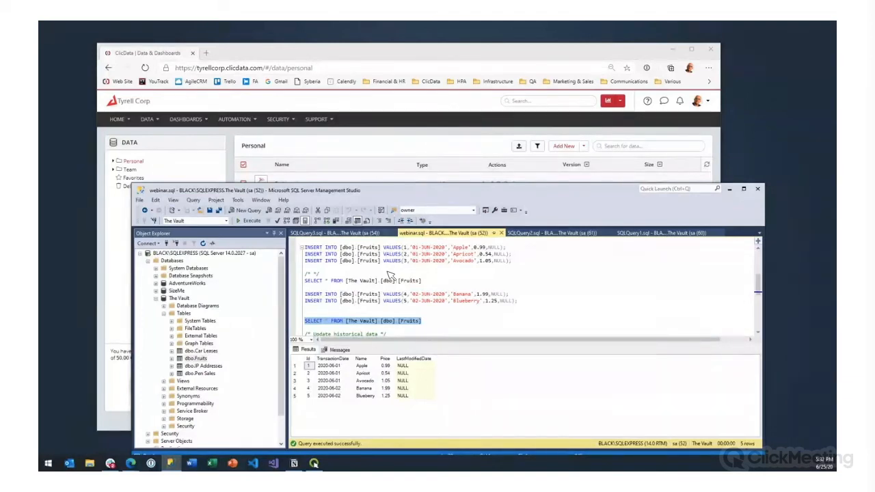
In ClicData, add a WHERE clause to the Fruits query and insert the Maximum Numeric Column function in it
{"action": "left_click", "coordinate": [398, 130]}
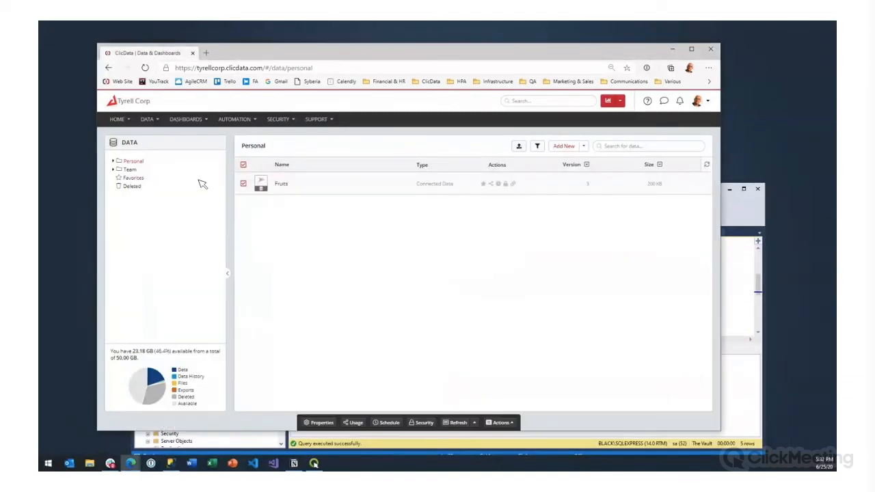
{"action": "left_click", "coordinate": [321, 423]}
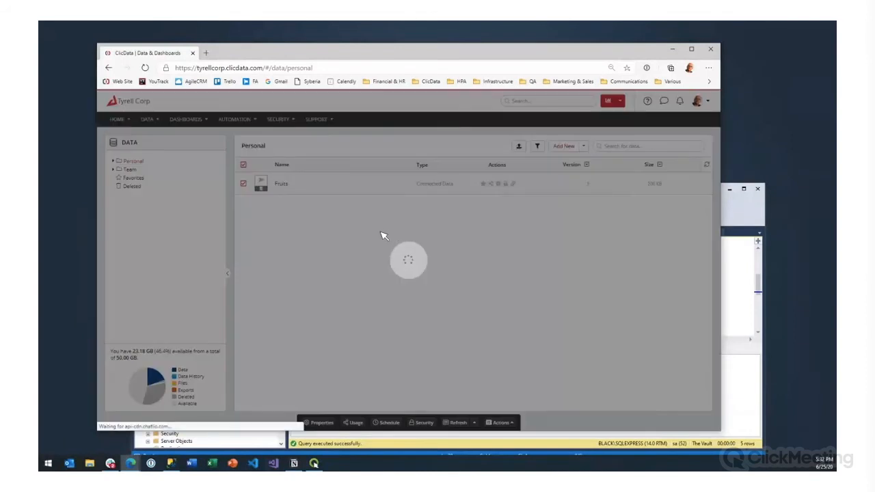
{"action": "left_click", "coordinate": [241, 178]}
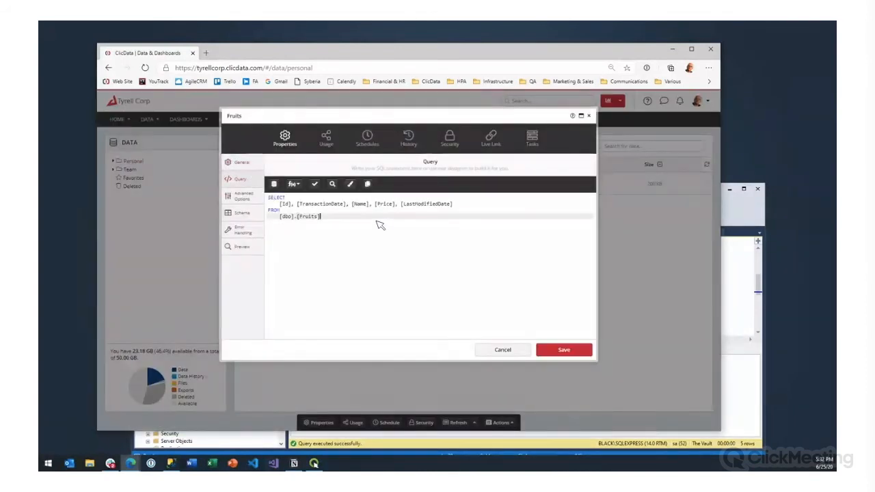
{"action": "key", "text": "Return"}
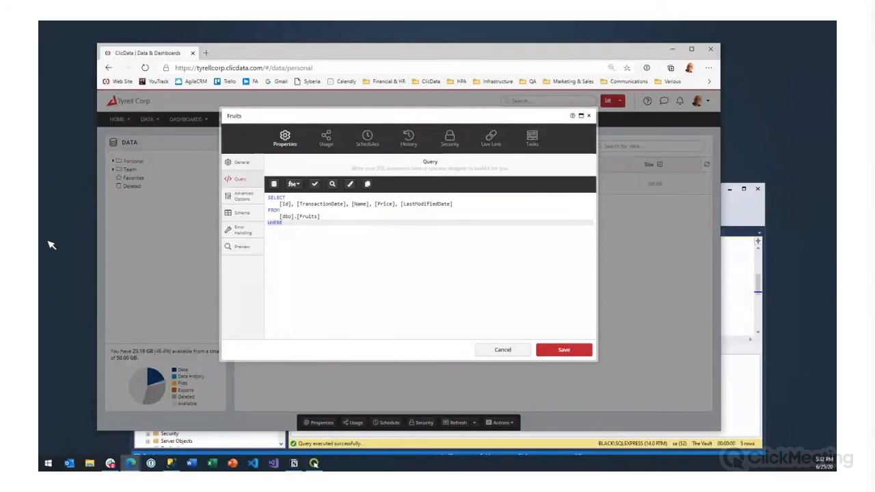
{"action": "left_click", "coordinate": [292, 184]}
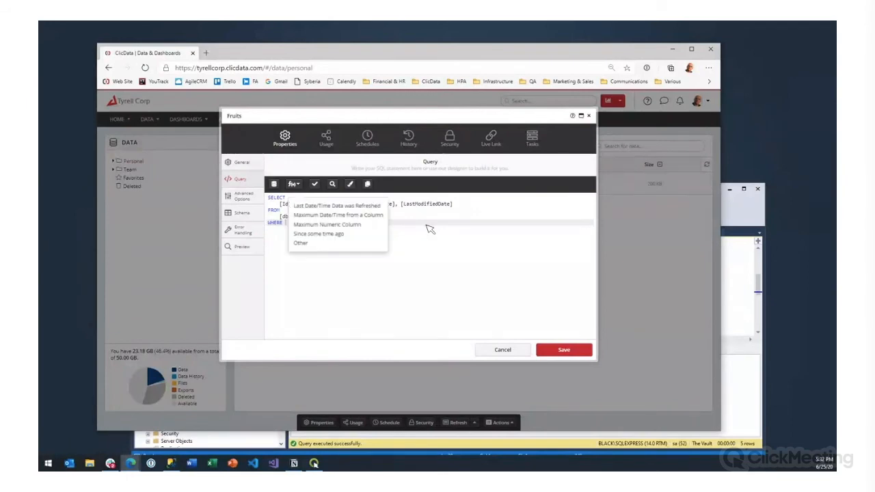
{"action": "left_click", "coordinate": [334, 226]}
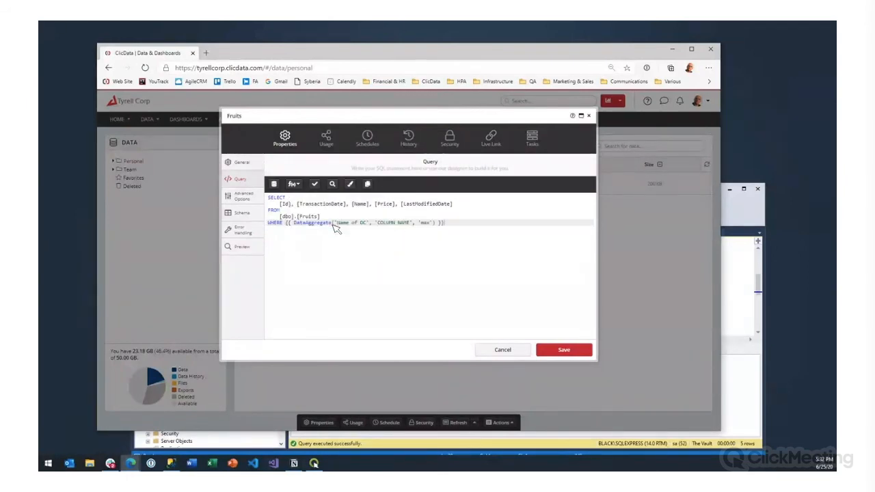
Set the function's data name to 'Fruits' and place [Id] > before the function on a new line below WHERE
{"action": "left_click_drag", "start_coordinate": [337, 223], "coordinate": [368, 224]}
{"action": "type", "text": "fruits'"}
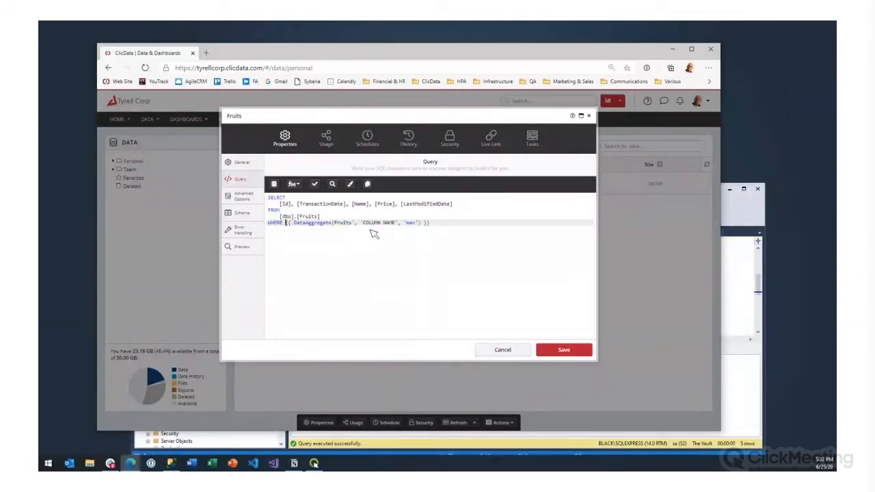
{"action": "key", "text": "Return"}
{"action": "type", "text": "[Id] >"}
{"action": "key", "text": "ctrl+Right"}
{"action": "key", "text": "ctrl+Right"}
{"action": "key", "text": "ctrl+Right"}
{"action": "key", "text": "ctrl+Left"}
{"action": "key", "text": "ctrl+Left"}
{"action": "type", "text": "'"}
Set the DataAggregate column name to 'Id' and indent the condition line below WHERE
{"action": "key", "text": "ctrl+Right"}
{"action": "key", "text": "ctrl+shift+Right"}
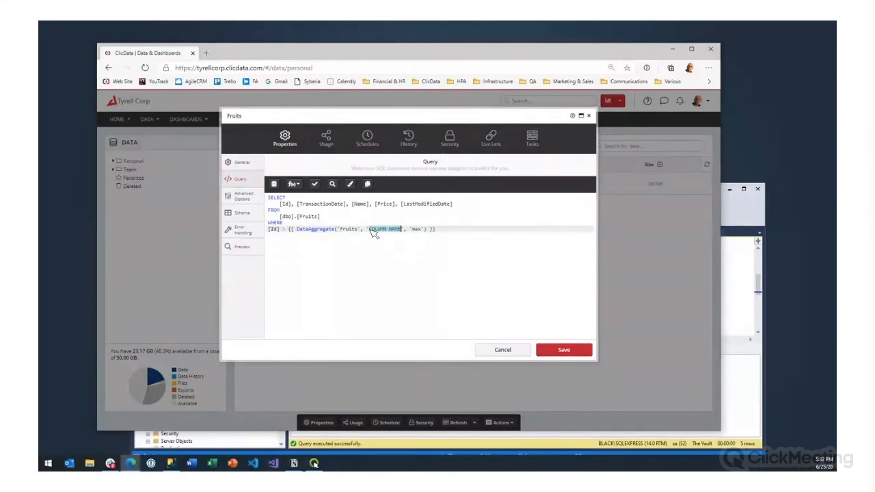
{"action": "type", "text": "Id"}
{"action": "key", "text": "End"}
{"action": "left_click_drag", "start_coordinate": [332, 217], "coordinate": [265, 197]}
{"action": "left_click", "coordinate": [269, 230]}
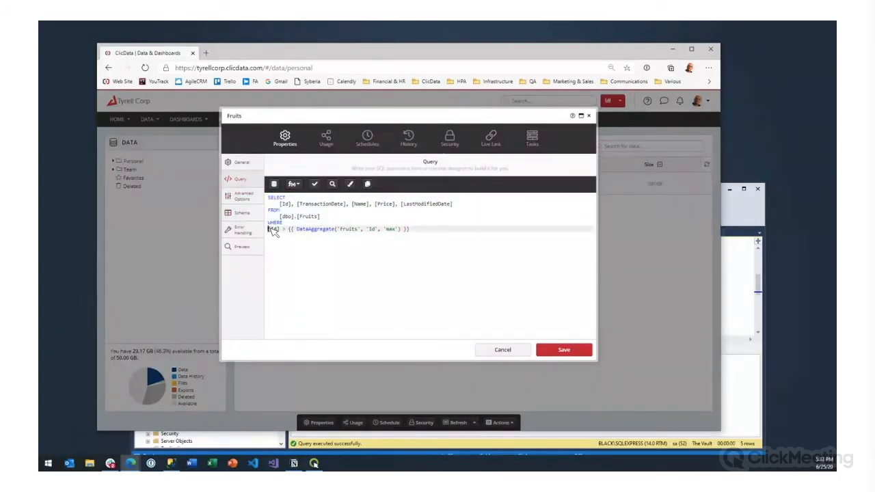
{"action": "key", "text": "Tab"}
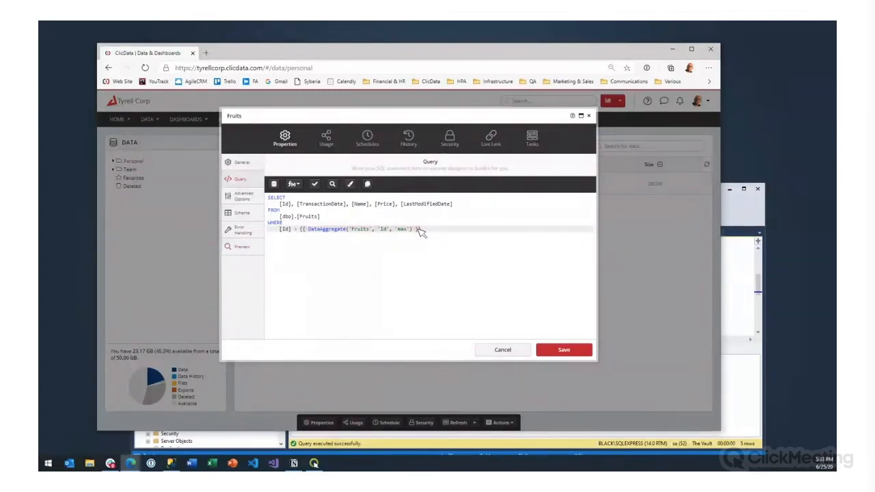
Compare the DataAggregate condition with the Avocado row's Id in the SQL Server results, and return to ClicData
{"action": "left_click_drag", "start_coordinate": [418, 230], "coordinate": [313, 232]}
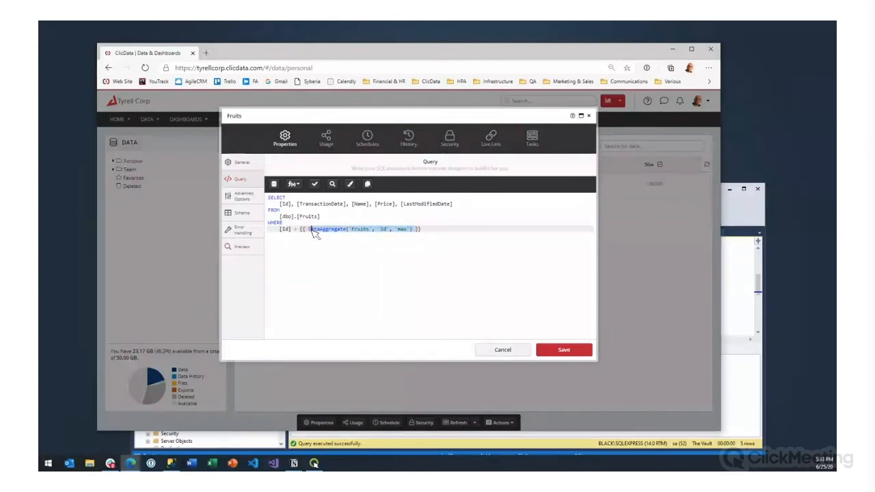
{"action": "left_click", "coordinate": [759, 285]}
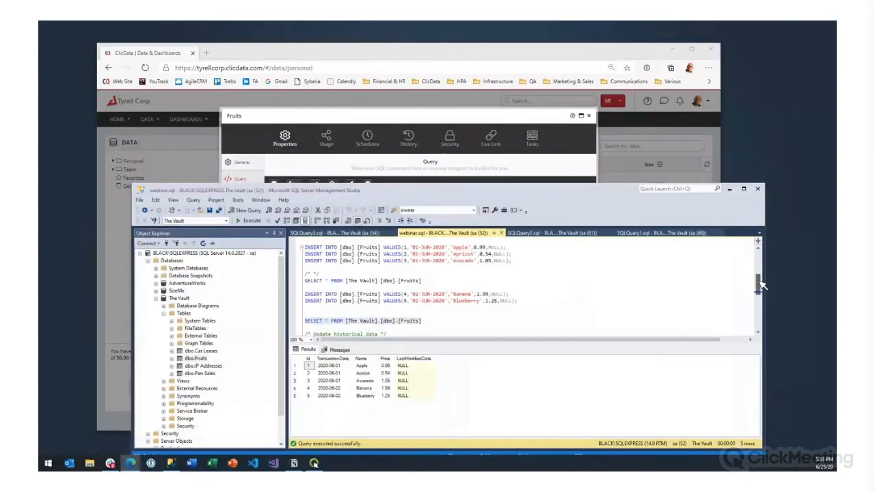
{"action": "left_click", "coordinate": [312, 381]}
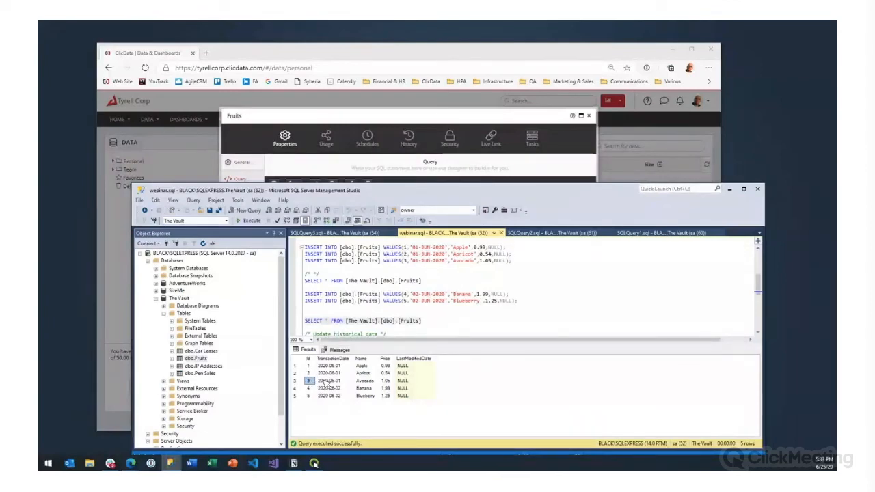
{"action": "left_click", "coordinate": [361, 117]}
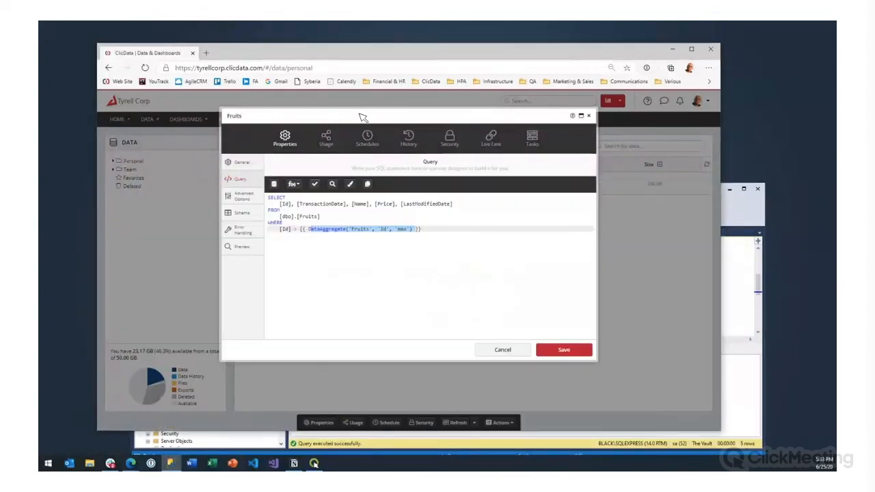
Preview the rows returned by the filtered Fruits query and save the data properties
{"action": "double_click", "coordinate": [319, 231]}
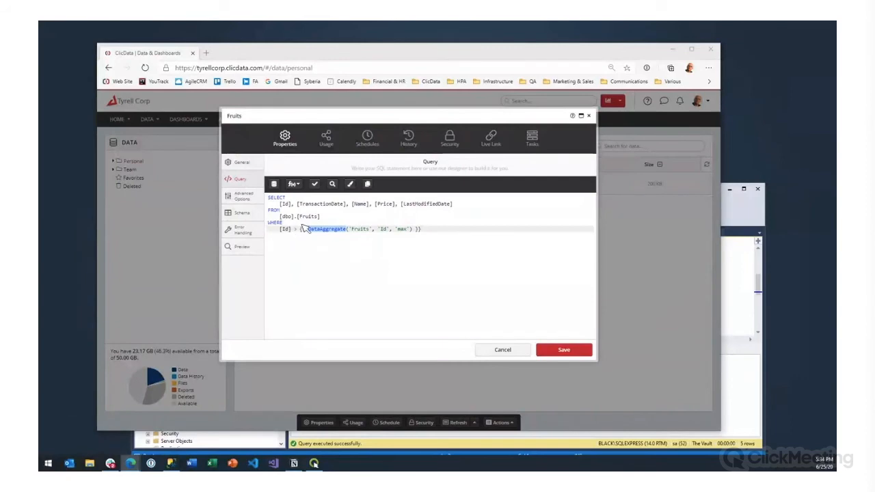
{"action": "left_click", "coordinate": [324, 227]}
{"action": "left_click", "coordinate": [254, 248]}
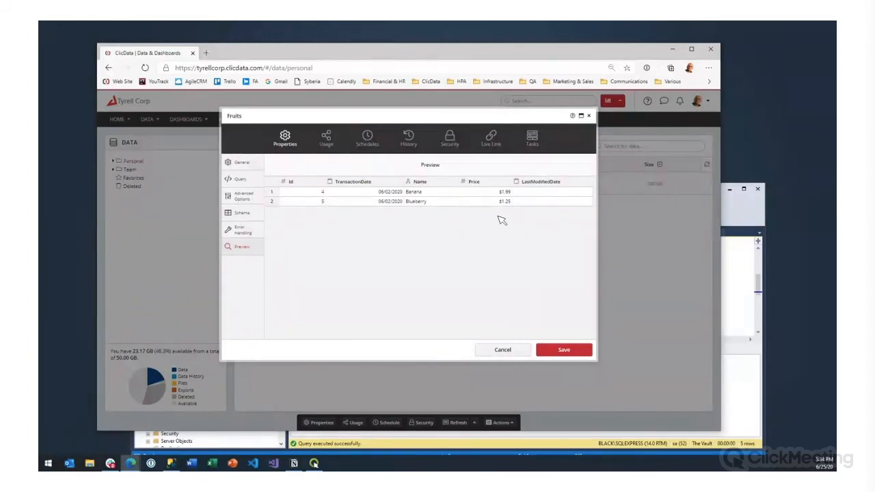
{"action": "left_click", "coordinate": [582, 349]}
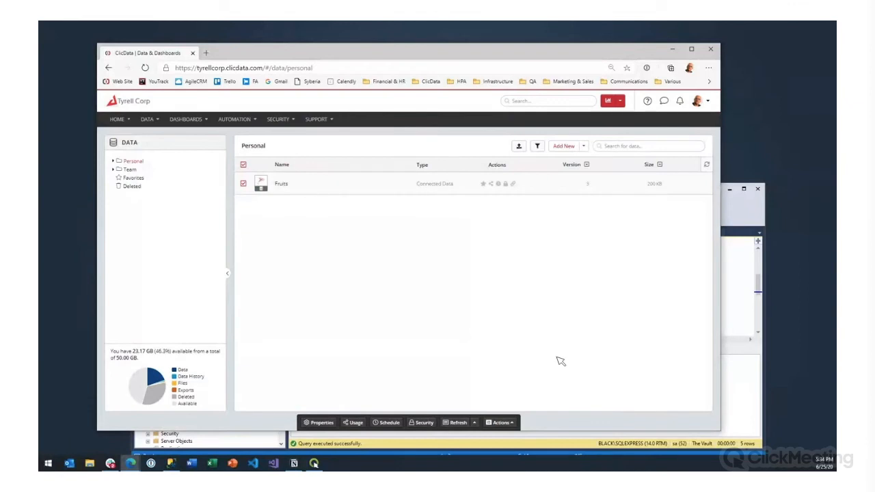
Refresh the Fruits table in Append mode and preview its rows, then close the preview
{"action": "left_click", "coordinate": [476, 422]}
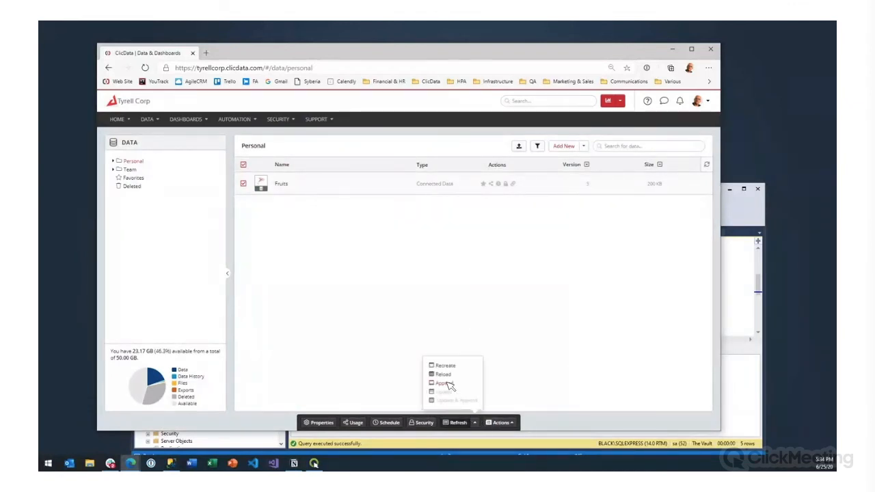
{"action": "left_click", "coordinate": [451, 385]}
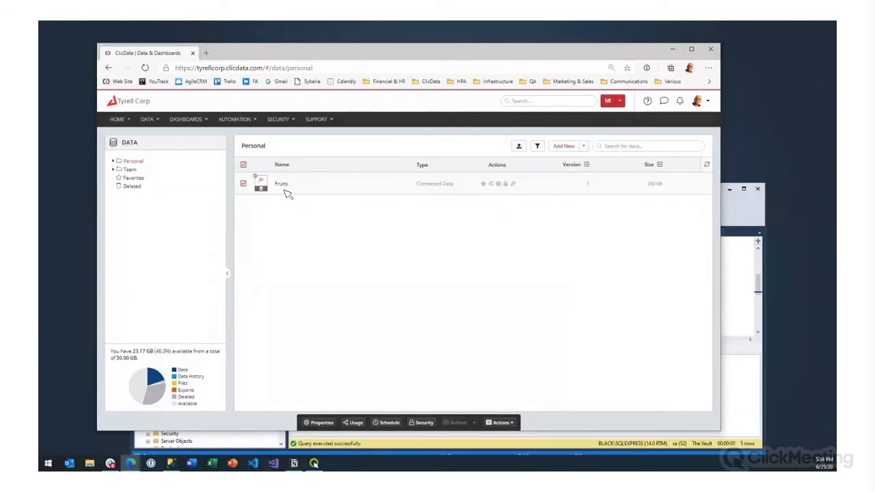
{"action": "left_click", "coordinate": [284, 186]}
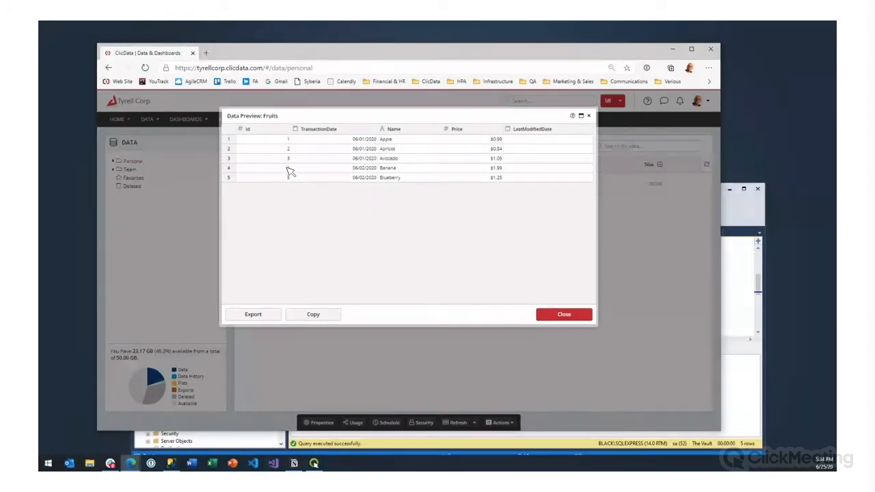
{"action": "left_click", "coordinate": [577, 318]}
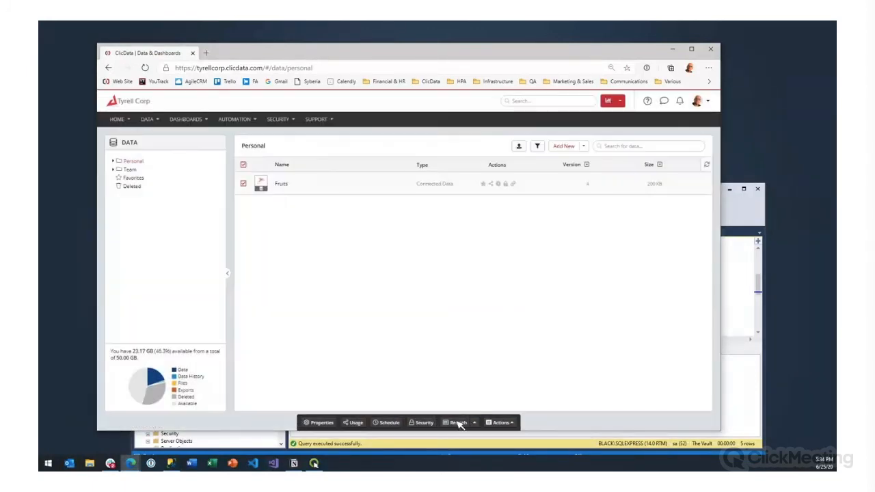
Run a second Append refresh on Fruits and check its data preview for duplicate rows
{"action": "left_click", "coordinate": [457, 422]}
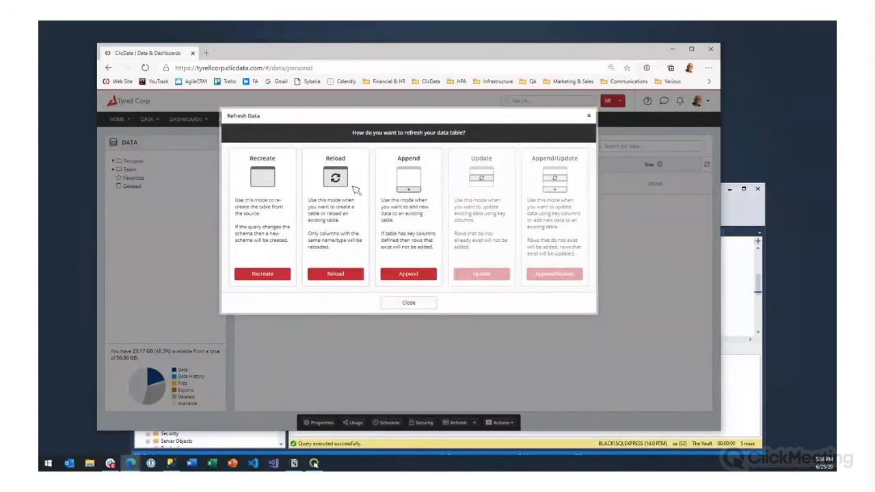
{"action": "left_click", "coordinate": [408, 275]}
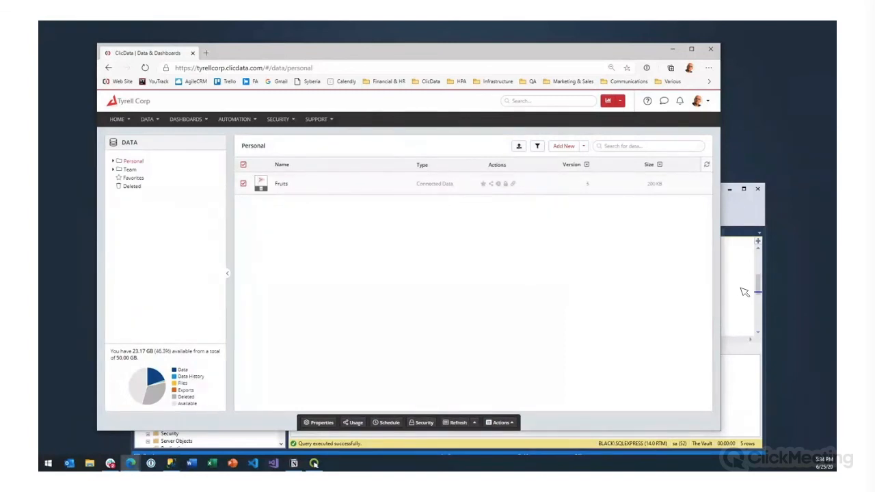
{"action": "left_click", "coordinate": [282, 185]}
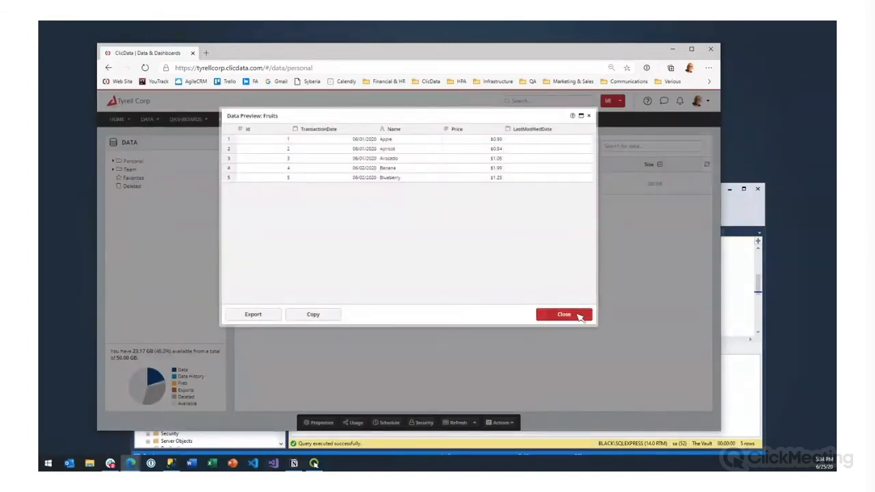
{"action": "left_click", "coordinate": [565, 314]}
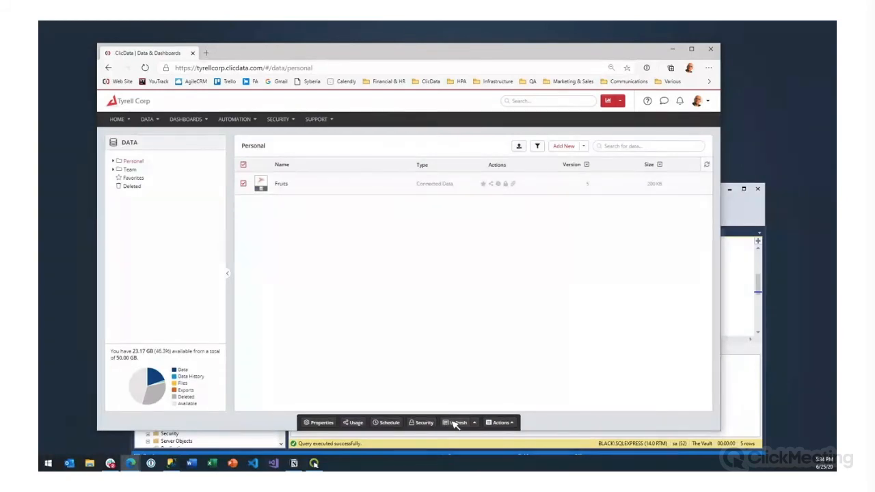
Switch to SQL Server Management Studio and review the Banana and Blueberry INSERT statements and the SELECT query below them
{"action": "left_click", "coordinate": [746, 298]}
{"action": "left_click_drag", "start_coordinate": [518, 300], "coordinate": [305, 294]}
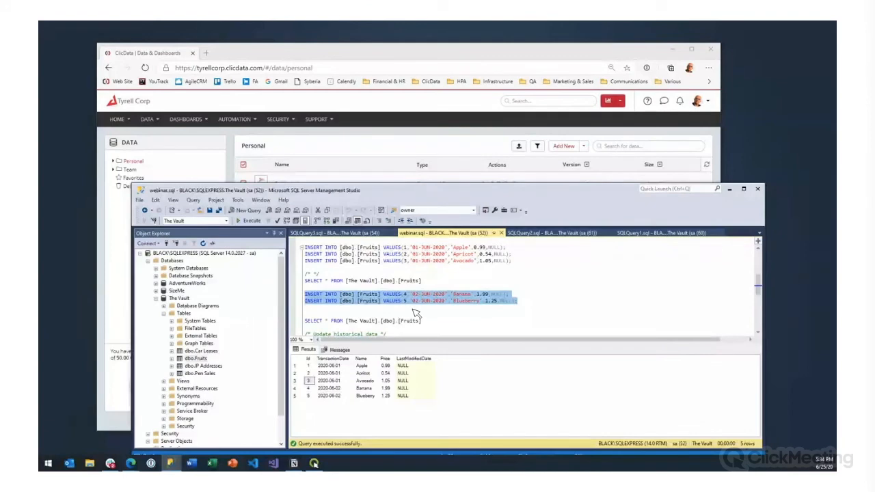
{"action": "scroll", "coordinate": [416, 313], "scroll_direction": "down", "scroll_amount": 2}
{"action": "scroll", "coordinate": [416, 313], "scroll_direction": "up", "scroll_amount": 1}
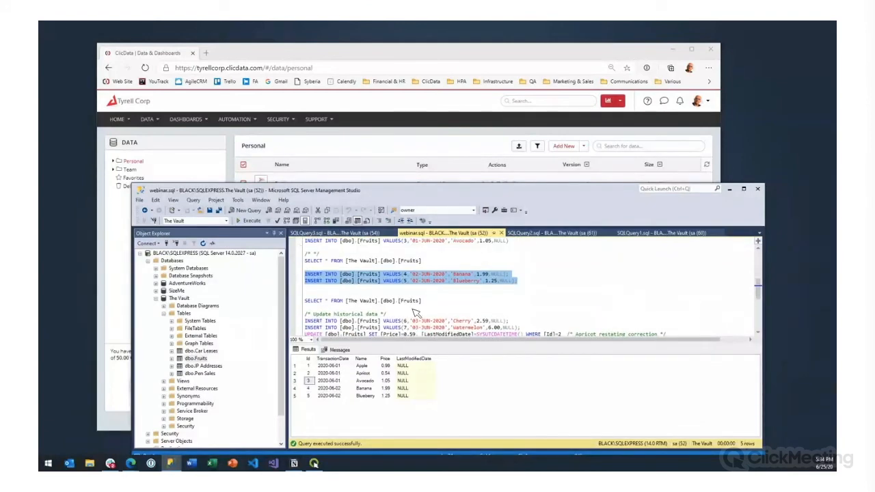
{"action": "scroll", "coordinate": [415, 313], "scroll_direction": "up", "scroll_amount": 1}
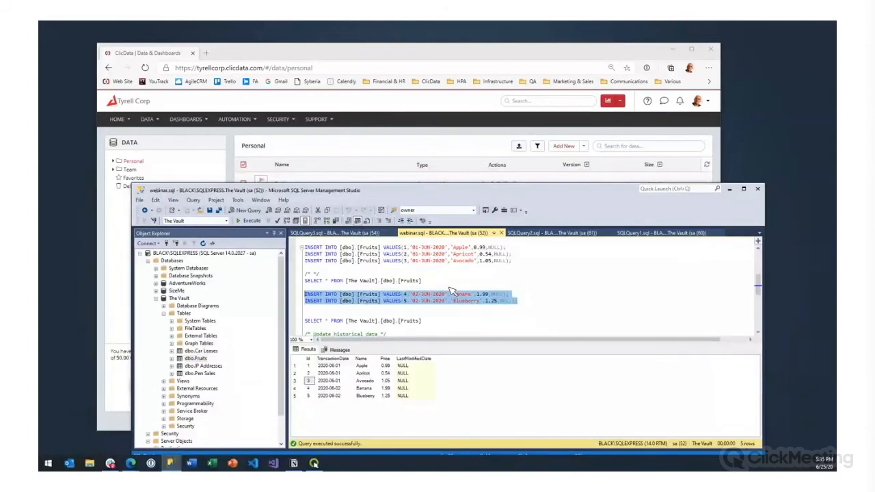
{"action": "scroll", "coordinate": [436, 303], "scroll_direction": "down", "scroll_amount": 2}
{"action": "scroll", "coordinate": [436, 304], "scroll_direction": "down", "scroll_amount": 1}
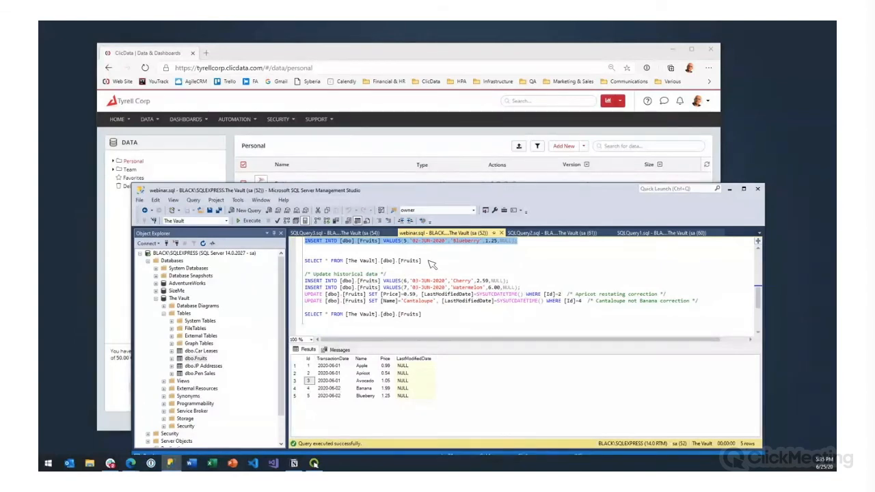
{"action": "left_click_drag", "start_coordinate": [425, 262], "coordinate": [285, 261]}
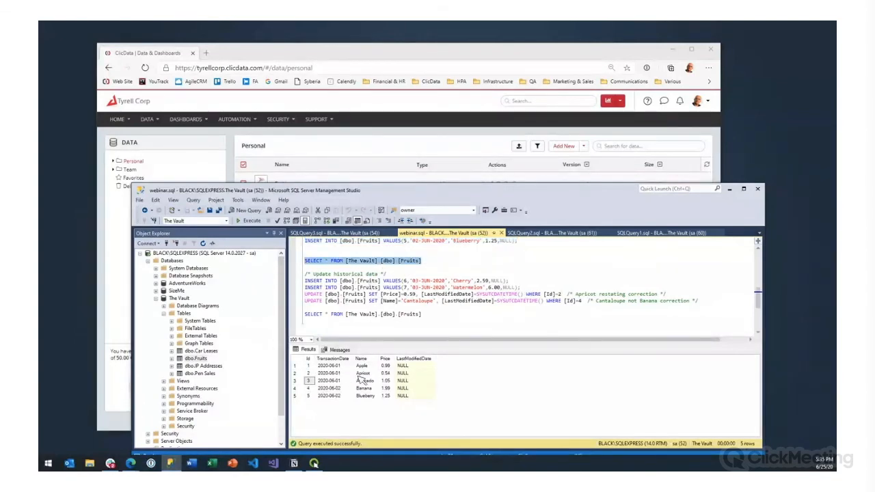
Examine the Cherry and Watermelon INSERT statements and the two UPDATE corrections under the 'Update historical data' comment
{"action": "left_click", "coordinate": [351, 282]}
{"action": "left_click_drag", "start_coordinate": [521, 287], "coordinate": [316, 284]}
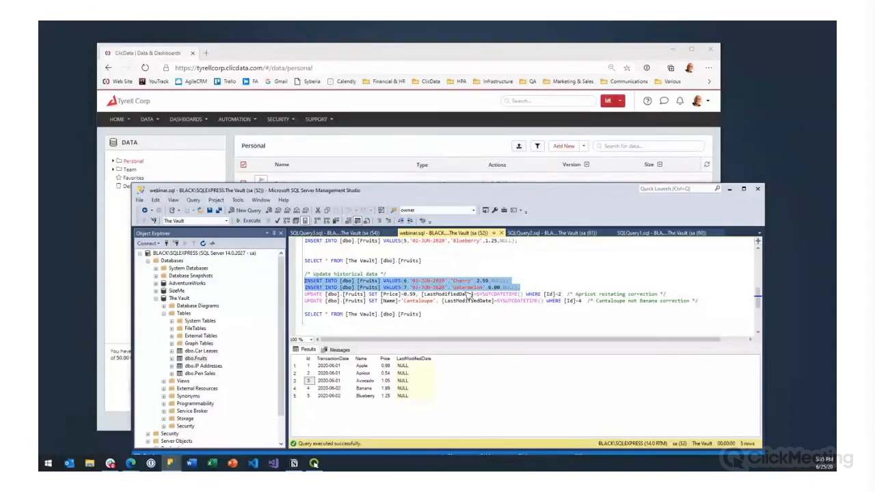
{"action": "left_click", "coordinate": [314, 298]}
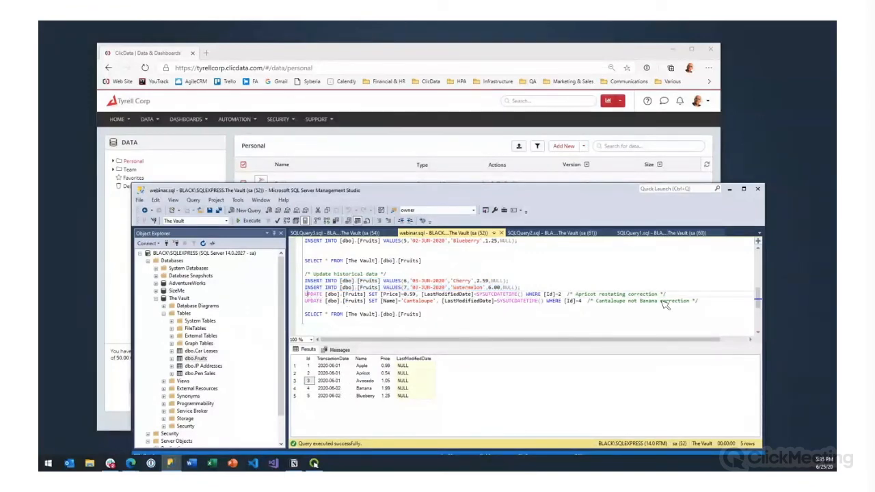
{"action": "left_click_drag", "start_coordinate": [715, 304], "coordinate": [309, 295]}
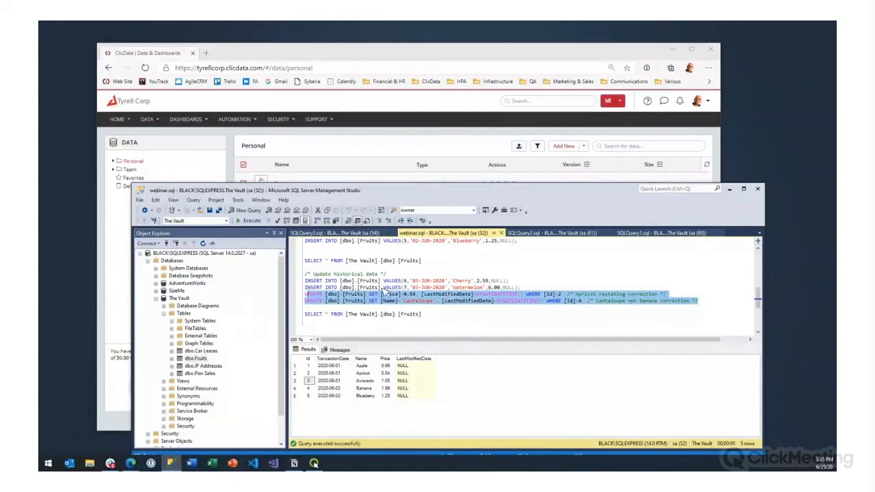
{"action": "left_click", "coordinate": [616, 298]}
Execute the Cherry and Watermelon inserts with the Apricot and Cantaloupe updates, and run the final SELECT on [dbo].[Fruits]
{"action": "left_click_drag", "start_coordinate": [700, 301], "coordinate": [305, 281]}
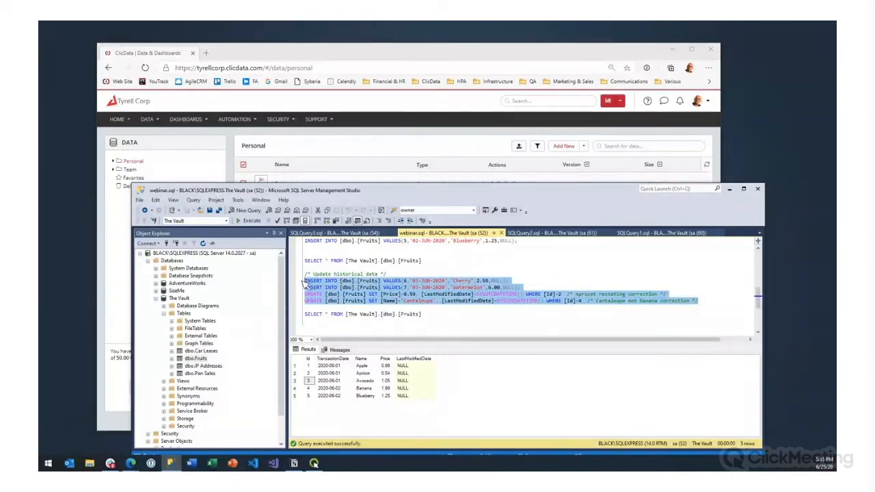
{"action": "left_click", "coordinate": [253, 222]}
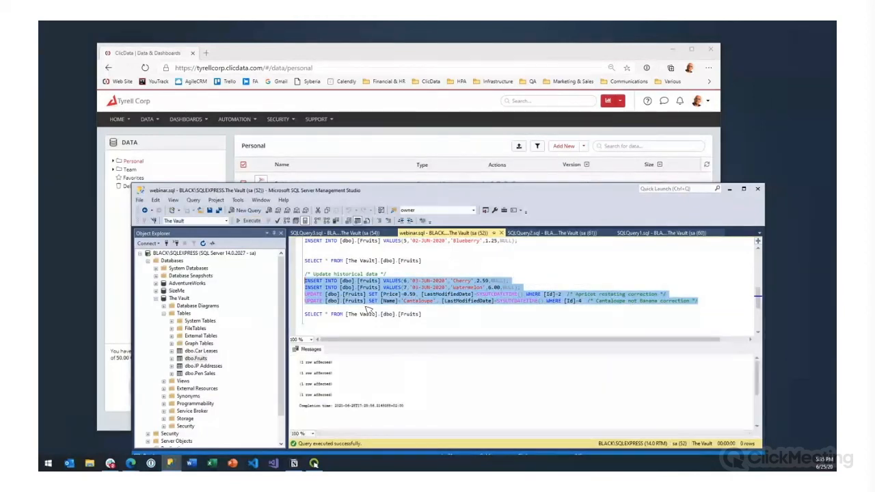
{"action": "left_click_drag", "start_coordinate": [422, 314], "coordinate": [303, 315]}
{"action": "left_click", "coordinate": [251, 221]}
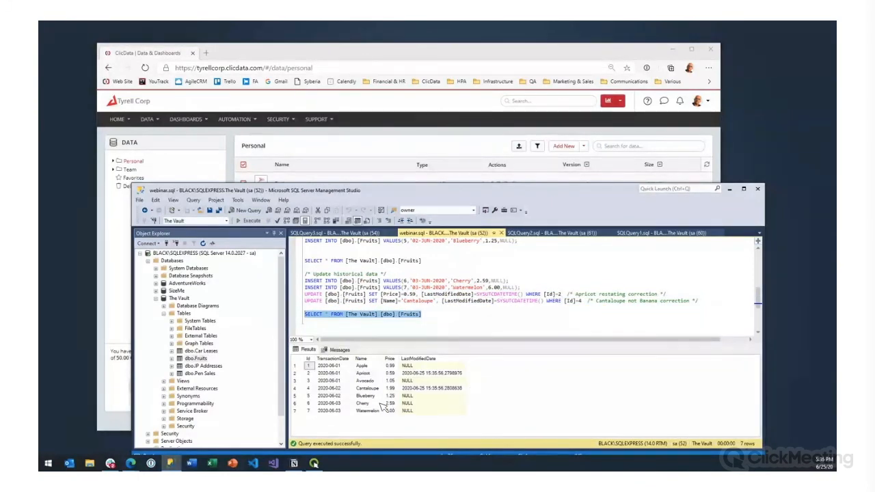
Compare the Watermelon insert and the Apricot price and LastModifiedDate update with their rows in the query results
{"action": "double_click", "coordinate": [468, 287]}
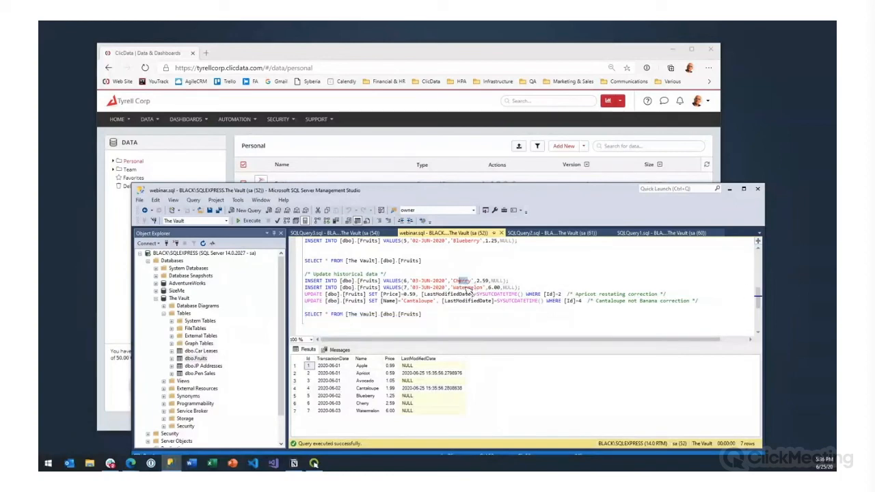
{"action": "left_click", "coordinate": [367, 410]}
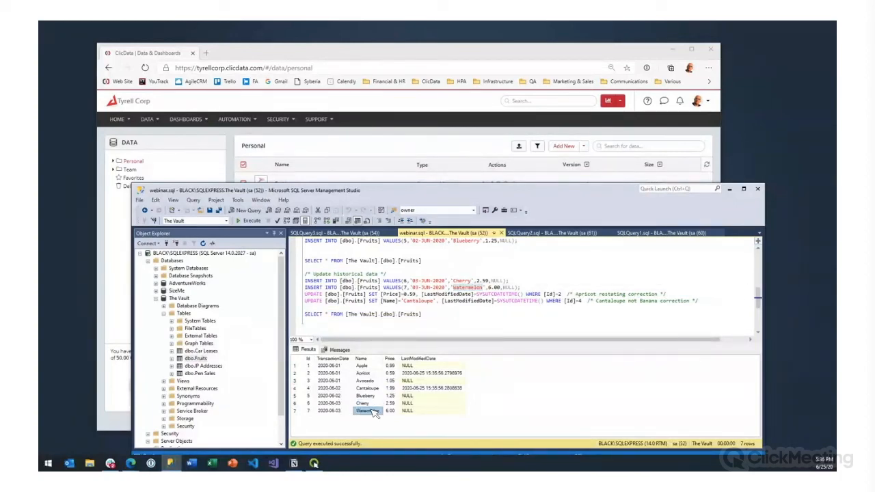
{"action": "double_click", "coordinate": [374, 294]}
{"action": "left_click", "coordinate": [418, 294], "text": "shift"}
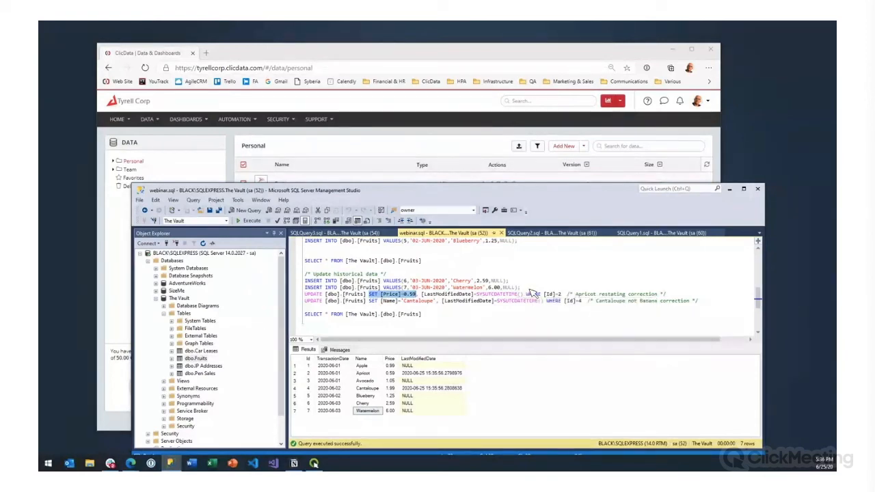
{"action": "left_click_drag", "start_coordinate": [528, 292], "coordinate": [421, 295]}
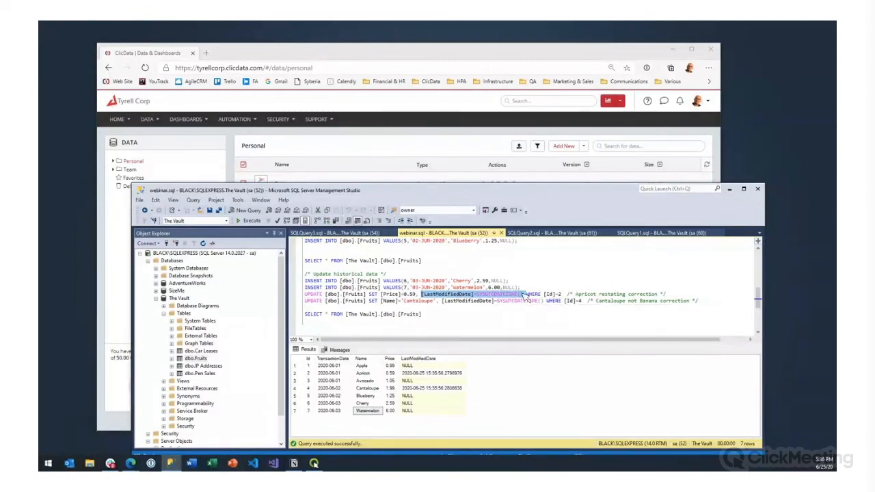
{"action": "left_click", "coordinate": [419, 373]}
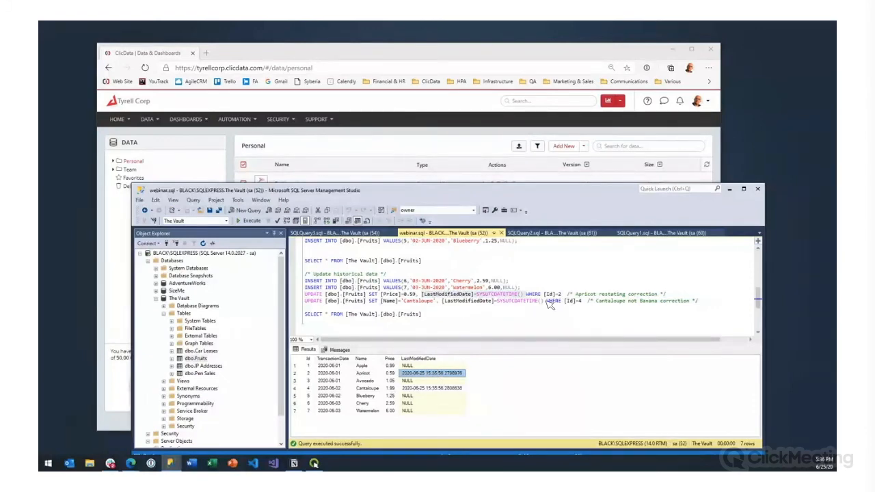
Compare the Cantaloupe update with the original Banana insert, and check the LastModifiedDate values of the Apricot and Cantaloupe rows
{"action": "left_click_drag", "start_coordinate": [547, 303], "coordinate": [305, 304]}
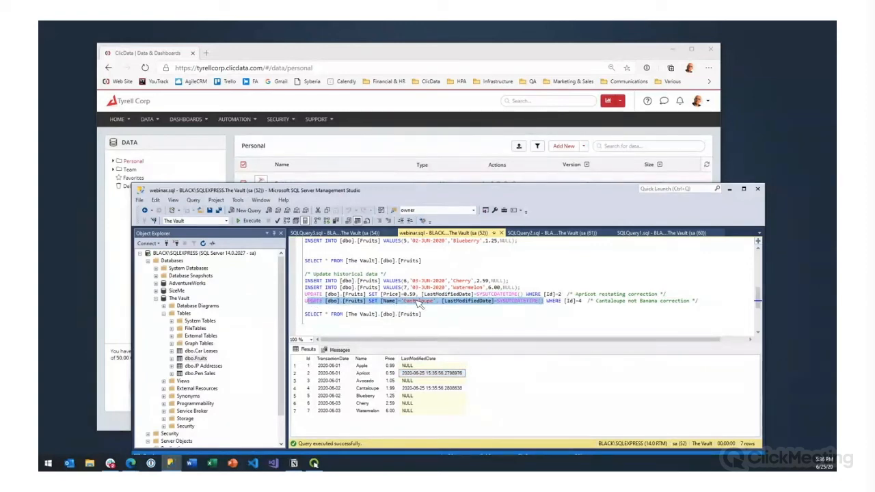
{"action": "double_click", "coordinate": [414, 302]}
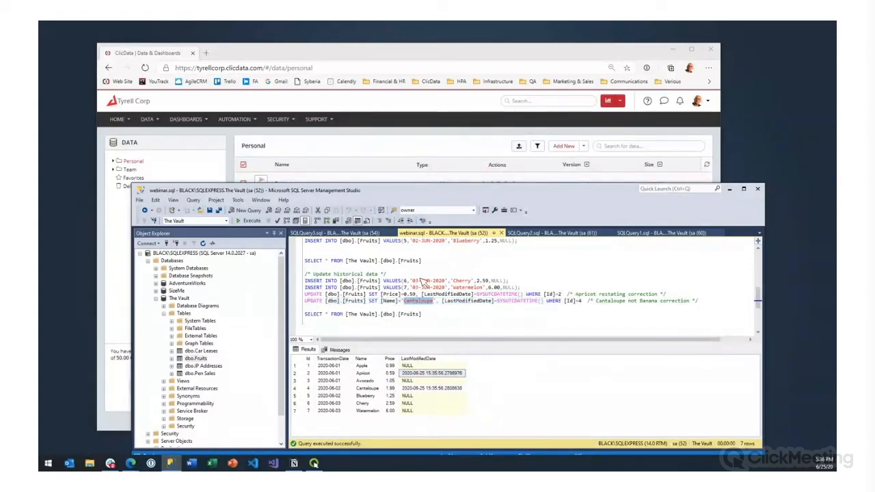
{"action": "scroll", "coordinate": [425, 274], "scroll_direction": "up", "scroll_amount": 3}
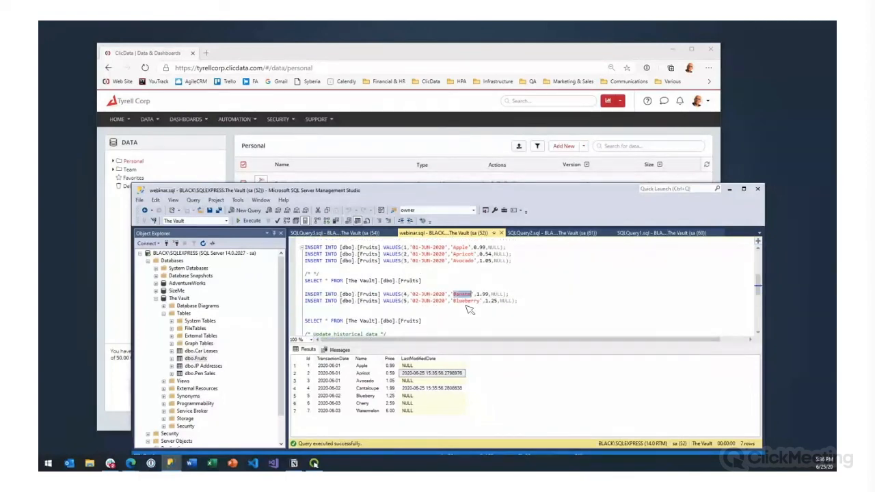
{"action": "scroll", "coordinate": [458, 296], "scroll_direction": "down", "scroll_amount": 3}
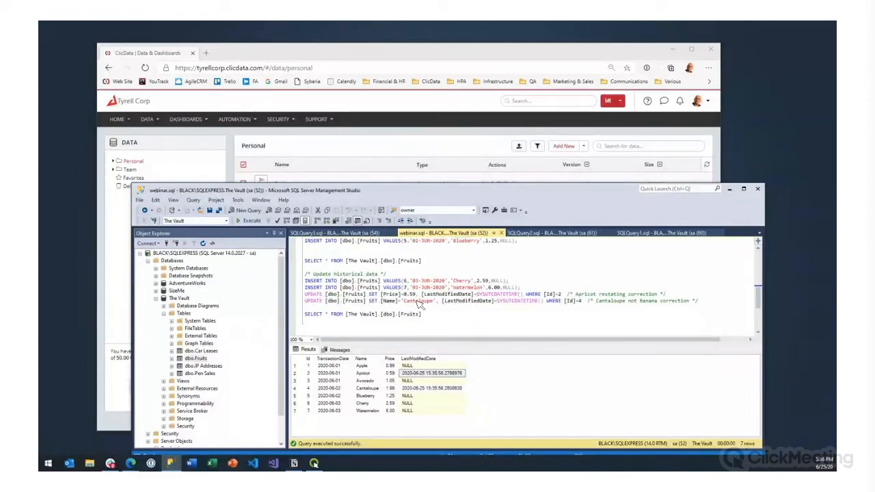
{"action": "double_click", "coordinate": [425, 303]}
{"action": "left_click", "coordinate": [443, 389]}
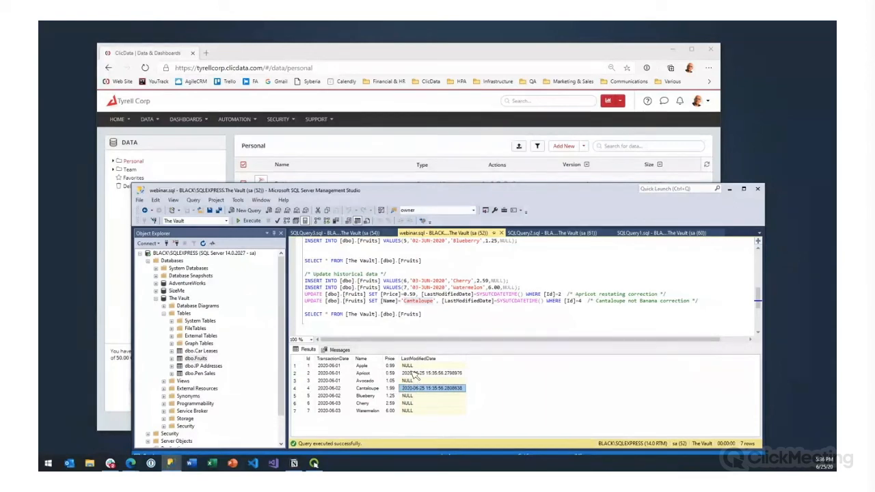
{"action": "left_click", "coordinate": [422, 374]}
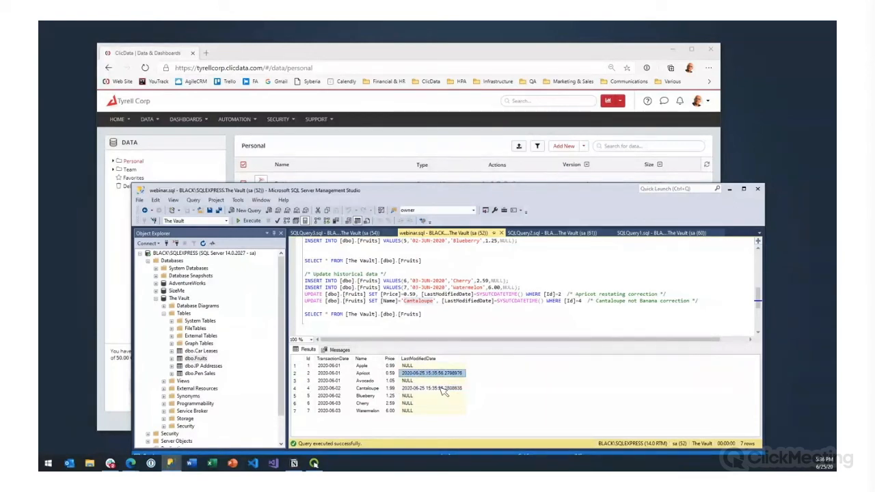
{"action": "left_click", "coordinate": [443, 390]}
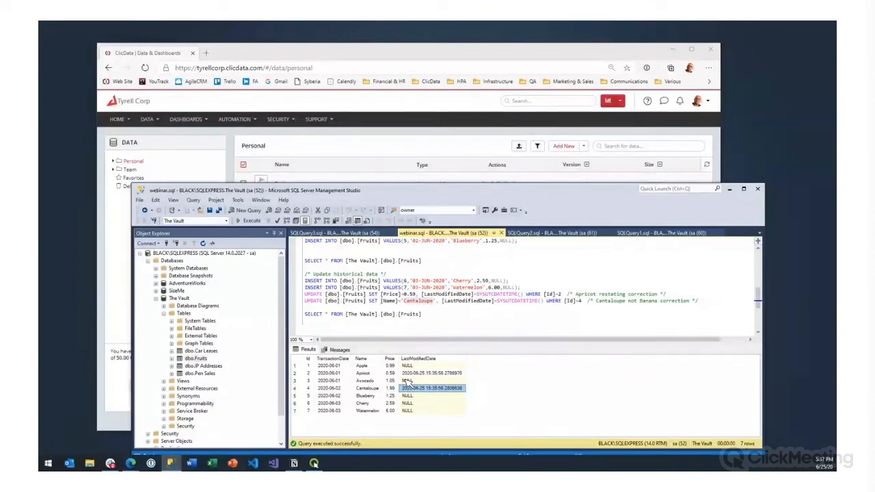
Switch back to the Personal data list in ClicData
{"action": "left_click", "coordinate": [372, 141]}
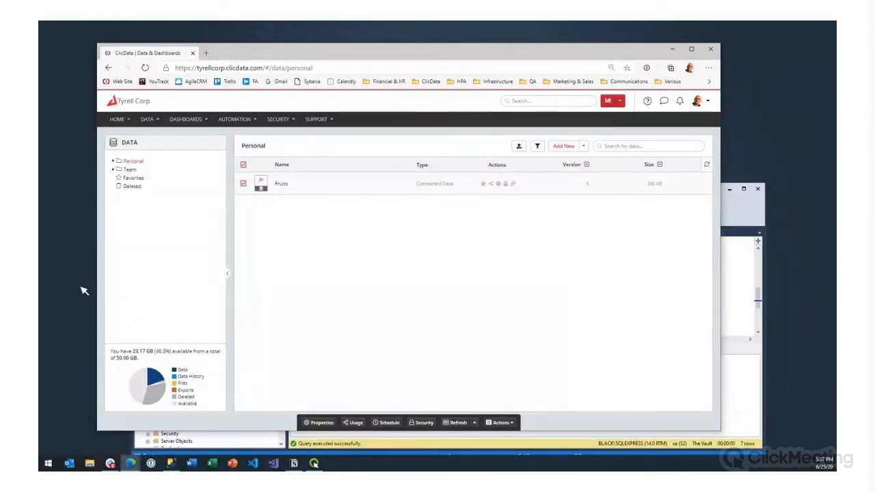
{"action": "key", "text": "alt+Tab"}
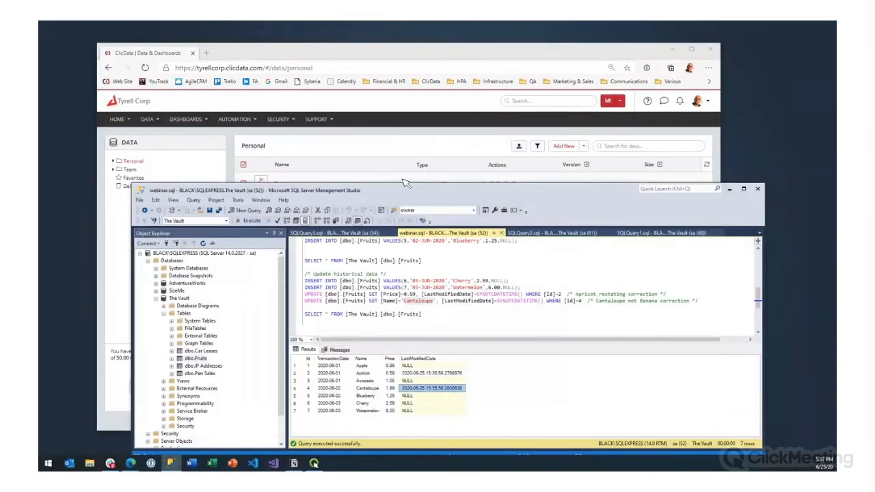
{"action": "left_click", "coordinate": [394, 141]}
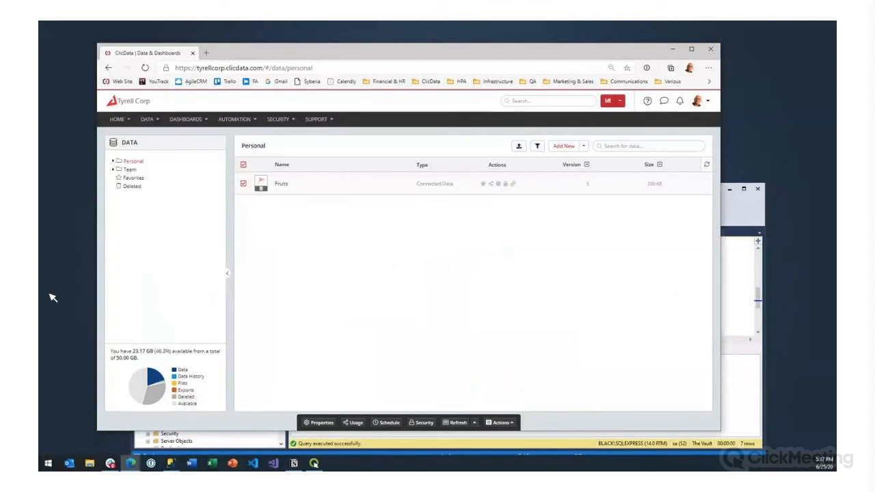
{"action": "key", "text": "alt+Tab"}
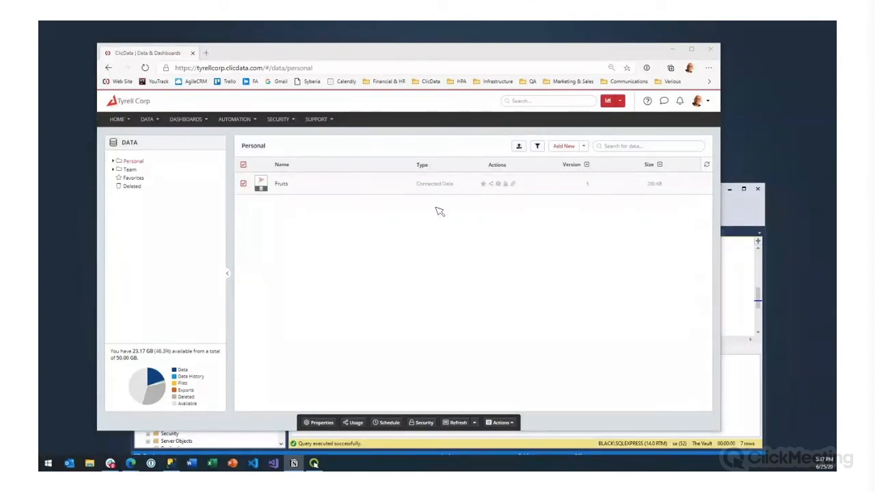
Check the Fruits table's general properties and review which refresh modes are offered for it
{"action": "left_click", "coordinate": [319, 423]}
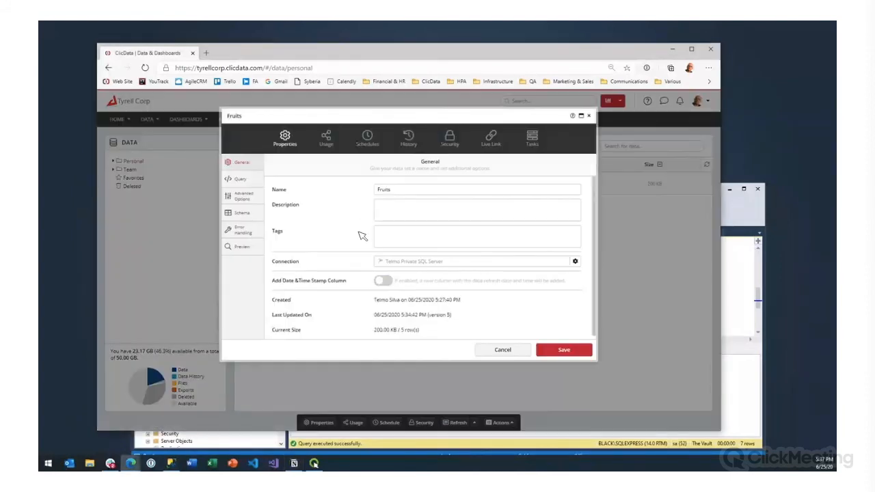
{"action": "left_click", "coordinate": [564, 351]}
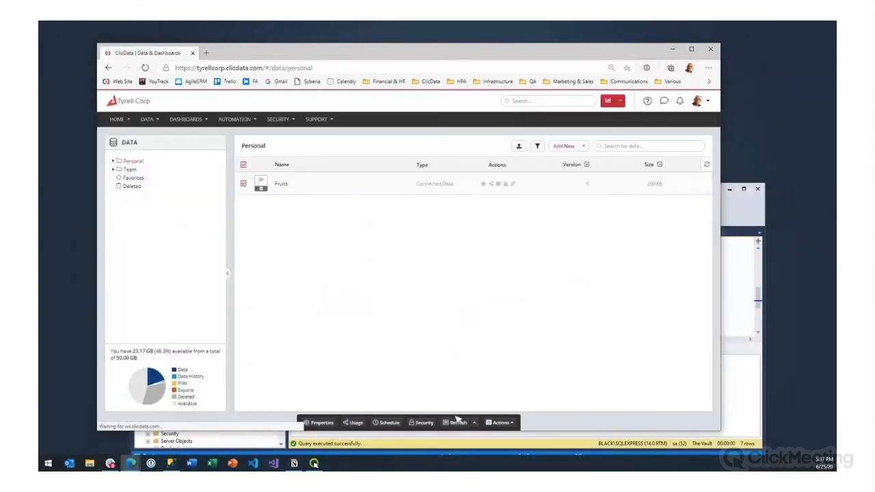
{"action": "left_click", "coordinate": [456, 422]}
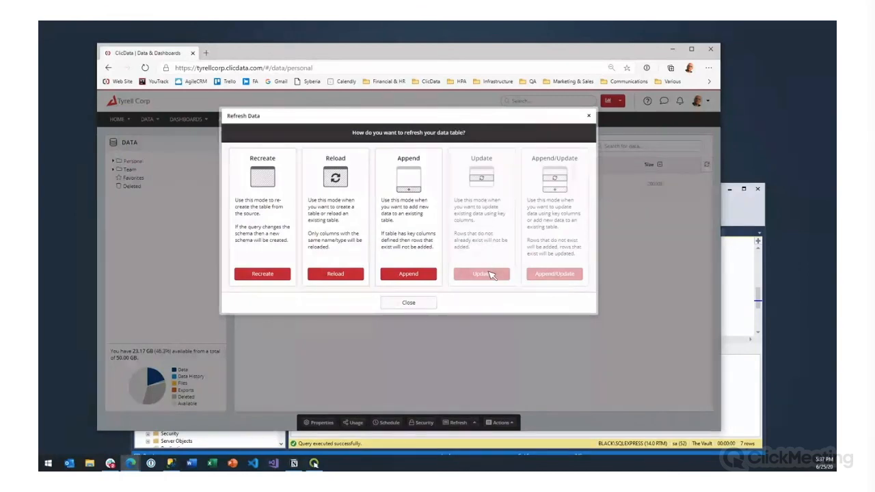
{"action": "left_click", "coordinate": [408, 303]}
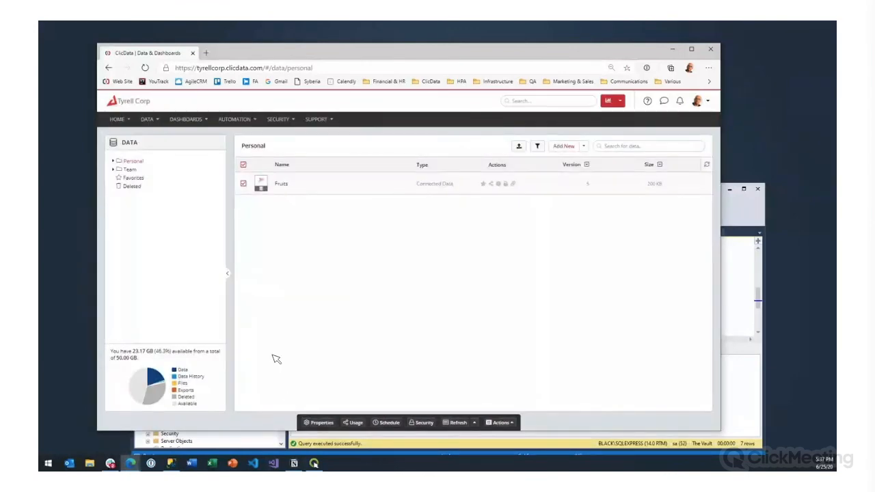
Make Id the unique key column in the Fruits schema, then save and apply the new schema
{"action": "left_click", "coordinate": [322, 423]}
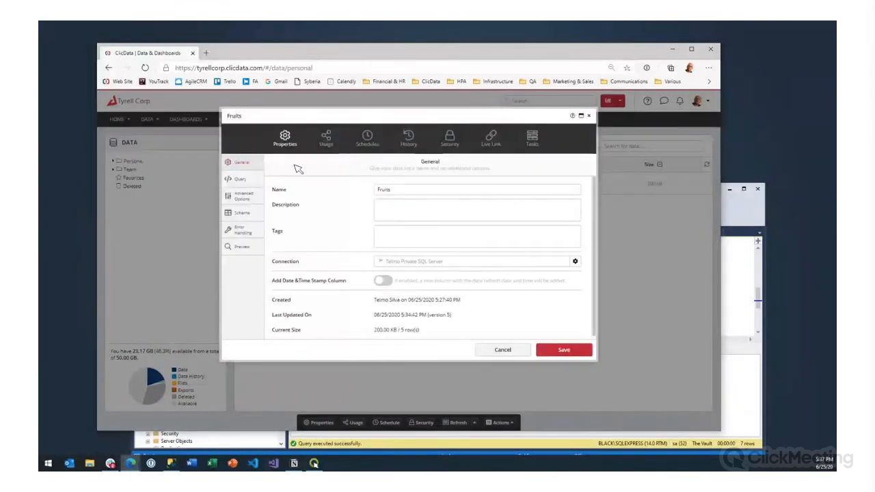
{"action": "left_click", "coordinate": [243, 213]}
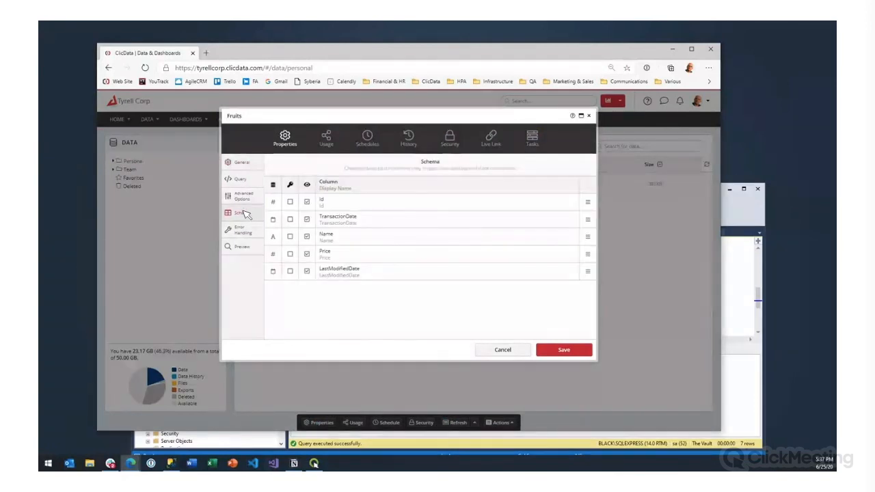
{"action": "left_click", "coordinate": [291, 202]}
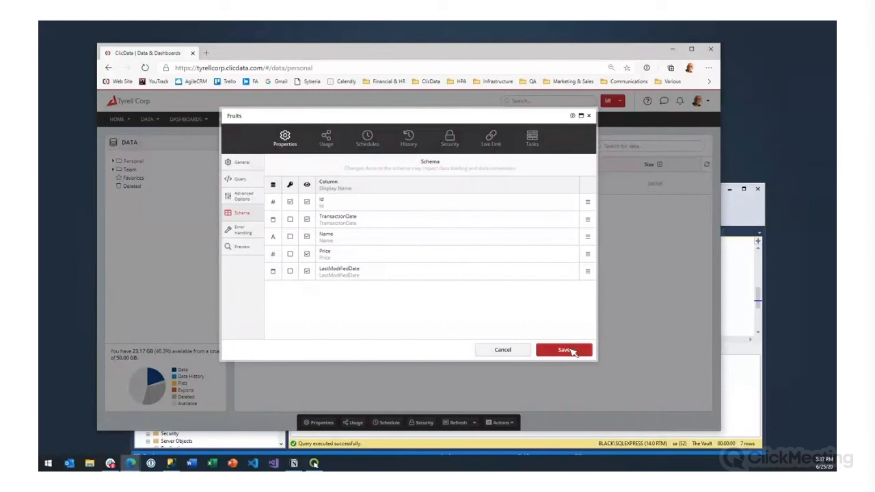
{"action": "left_click", "coordinate": [564, 350]}
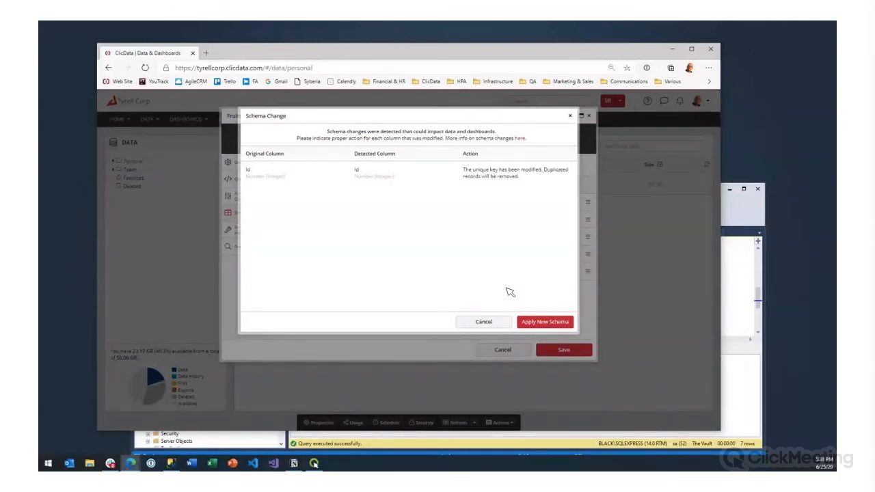
{"action": "left_click", "coordinate": [541, 322]}
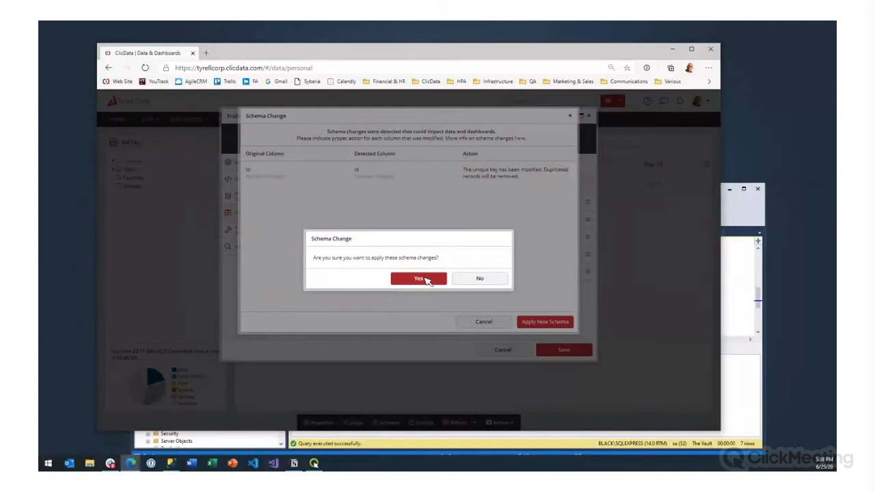
{"action": "left_click", "coordinate": [419, 278]}
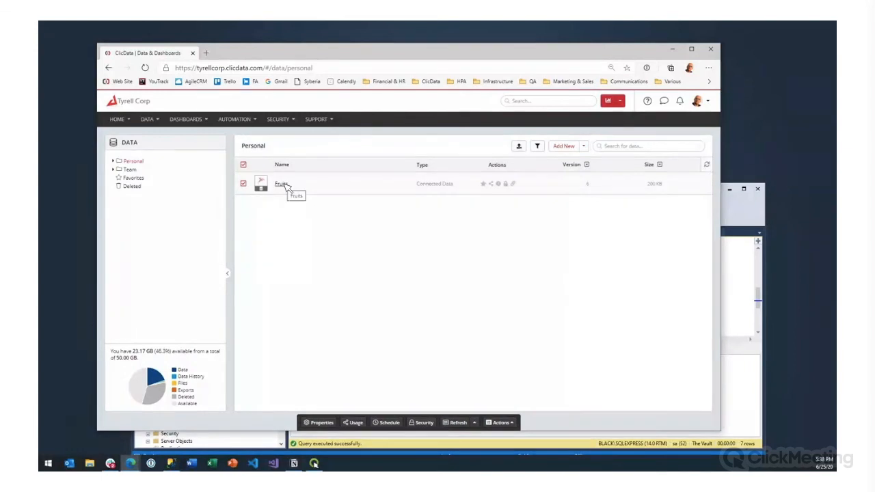
Preview the rows stored in Fruits and check the availability of the Update and Append/Update refresh modes
{"action": "left_click", "coordinate": [286, 186]}
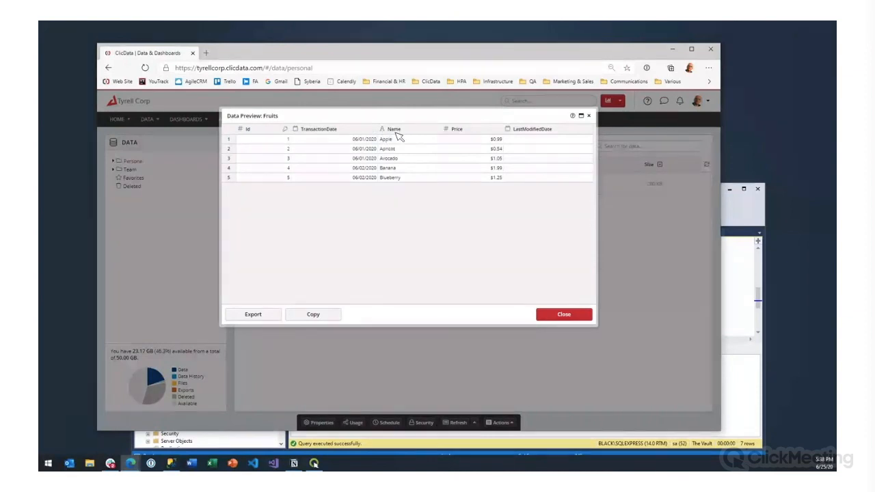
{"action": "left_click", "coordinate": [564, 314]}
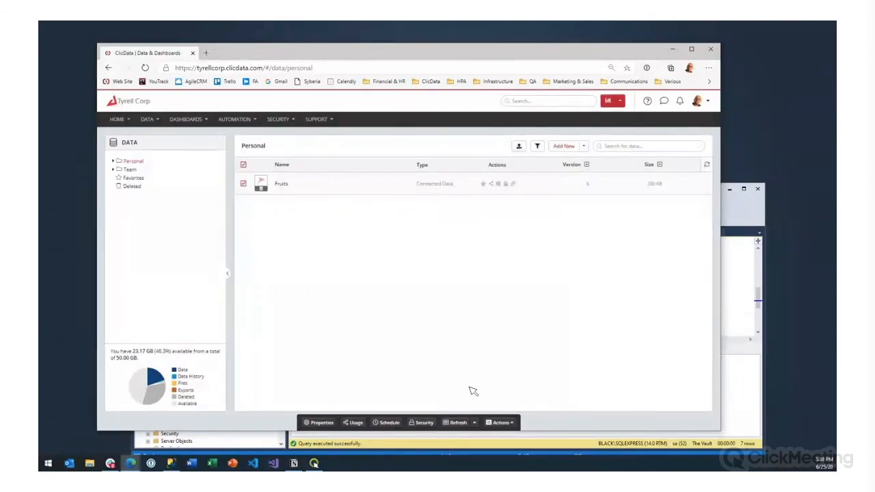
{"action": "left_click", "coordinate": [456, 423]}
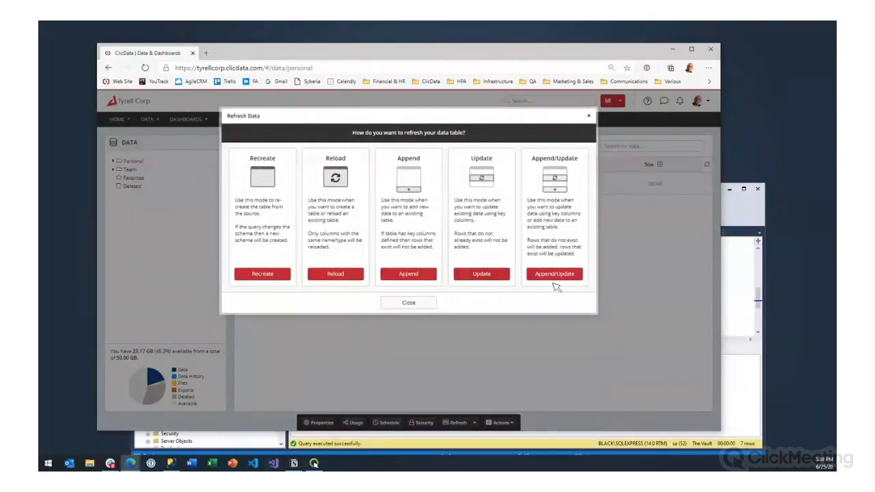
{"action": "left_click", "coordinate": [410, 304]}
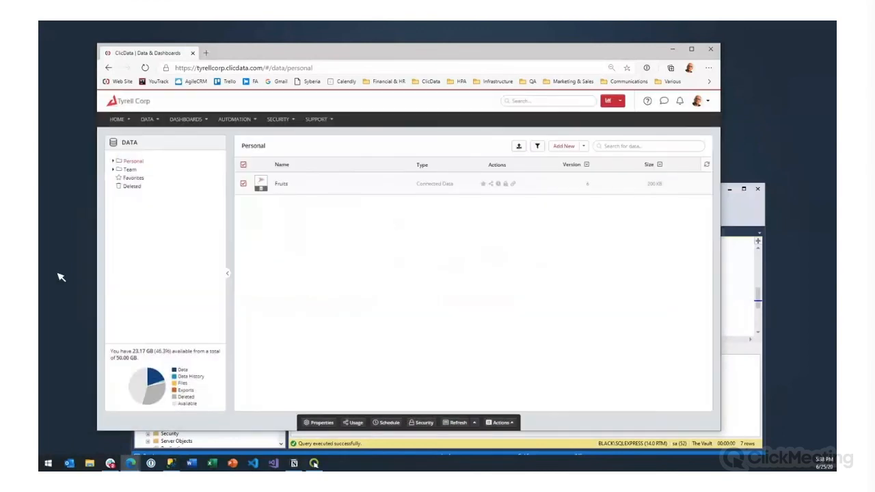
Look back at the Fruits query results in SQL Server Management Studio and return to ClicData
{"action": "left_click", "coordinate": [752, 309]}
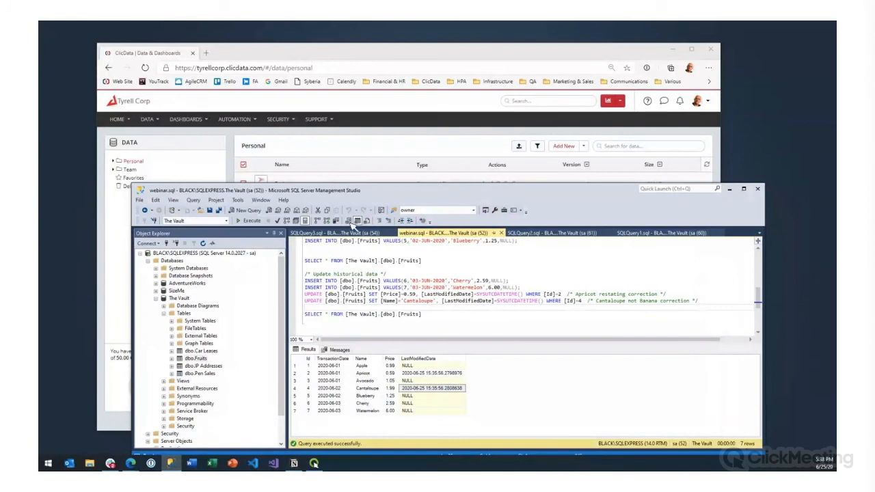
{"action": "left_click", "coordinate": [344, 55]}
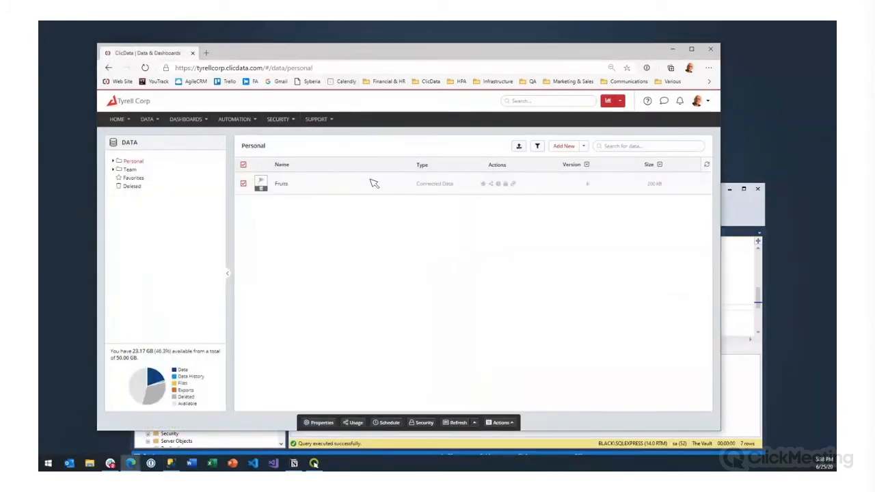
Open the Fruits query for editing and add an OR operator on a new line below the Id condition
{"action": "left_click", "coordinate": [323, 423]}
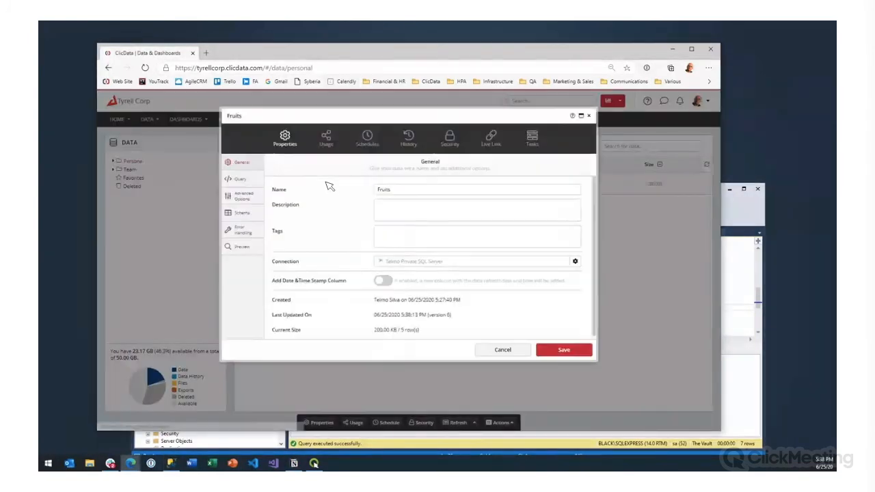
{"action": "left_click", "coordinate": [238, 179]}
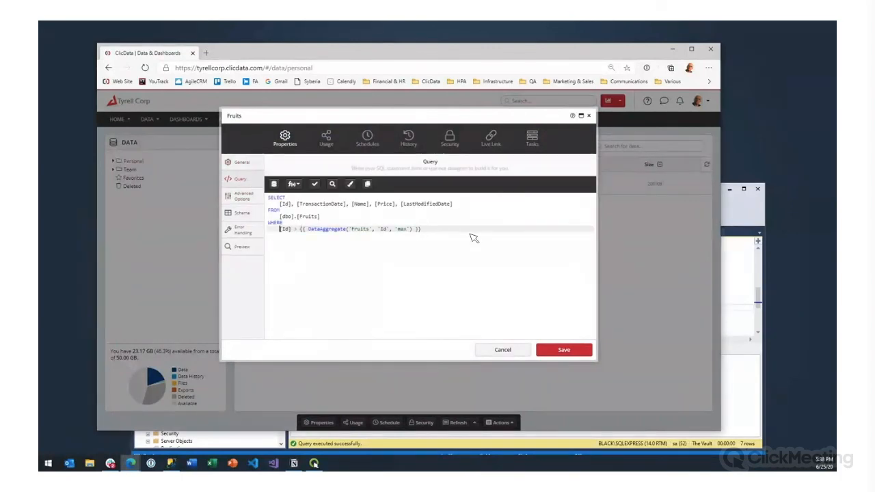
{"action": "key", "text": "shift+End"}
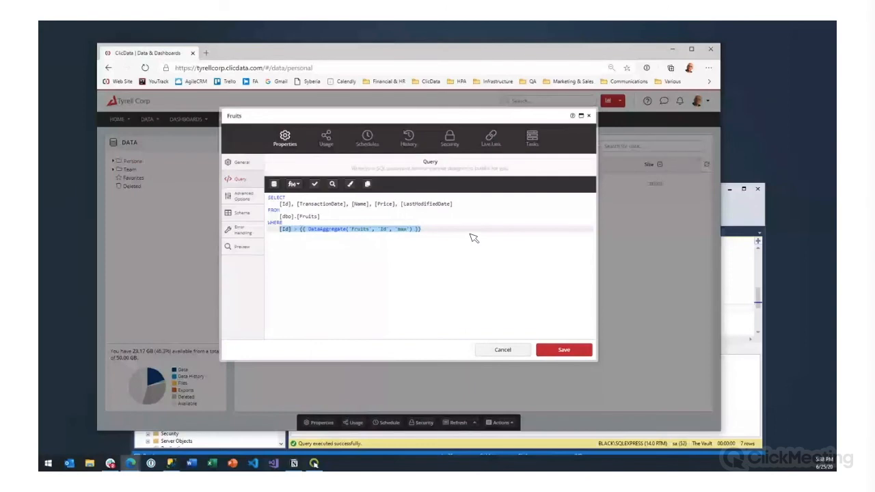
{"action": "key", "text": "End"}
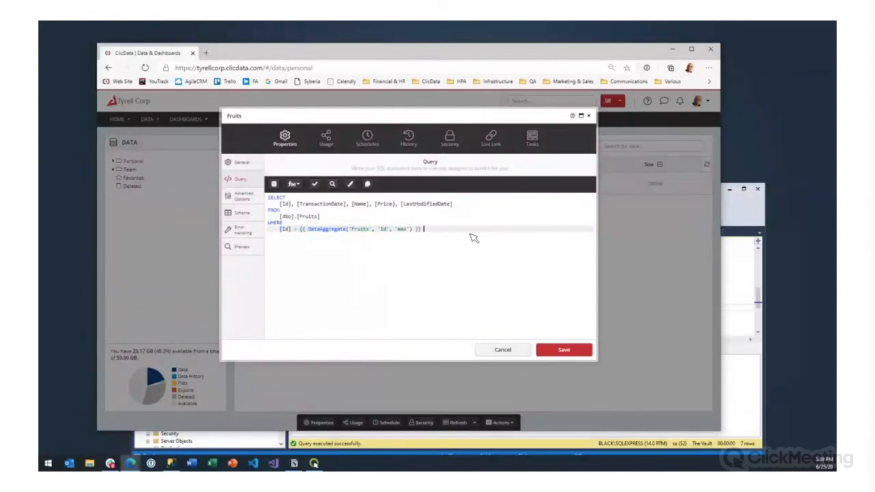
{"action": "type", "text": "OR"}
{"action": "key", "text": "Return"}
{"action": "key", "text": "End"}
{"action": "key", "text": "Return"}
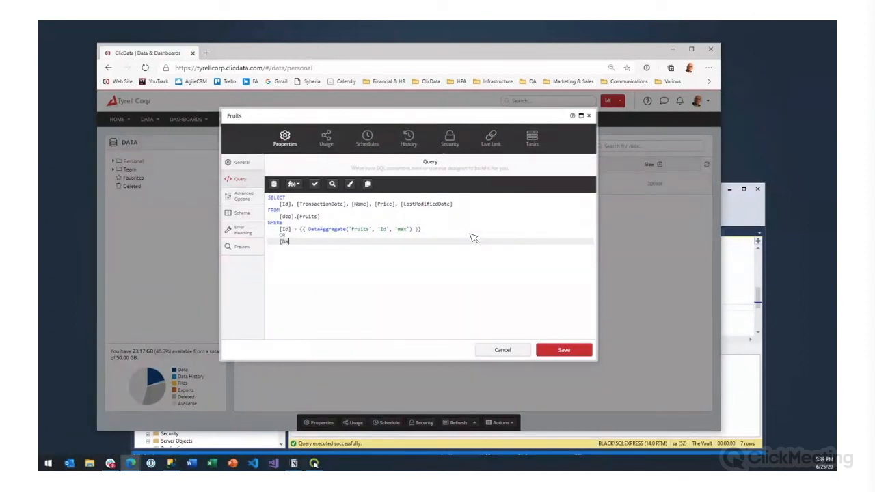
Add the condition [LastModifiedDate] > '' below OR, copying the column name from the SELECT list and leaving the quotes empty
{"action": "type", "text": "["}
{"action": "double_click", "coordinate": [443, 204]}
{"action": "key", "text": "ctrl+c"}
{"action": "left_click", "coordinate": [289, 242]}
{"action": "key", "text": "ctrl+v"}
{"action": "type", "text": "] > ' '"}
{"action": "key", "text": "Left"}
{"action": "key", "text": "Left"}
{"action": "key", "text": "Left"}
{"action": "key", "text": "Up"}
{"action": "key", "text": "Up"}
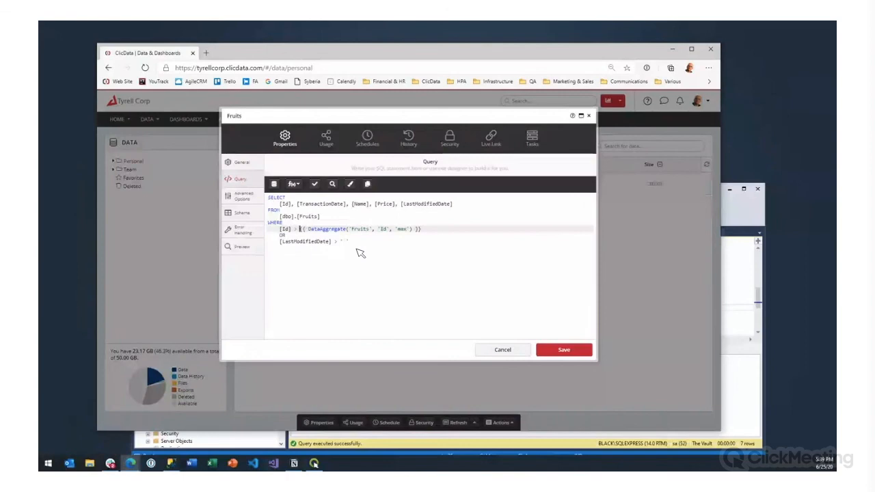
{"action": "key", "text": "ctrl+Left"}
{"action": "key", "text": "shift+End"}
{"action": "key", "text": "Down"}
{"action": "key", "text": "Down"}
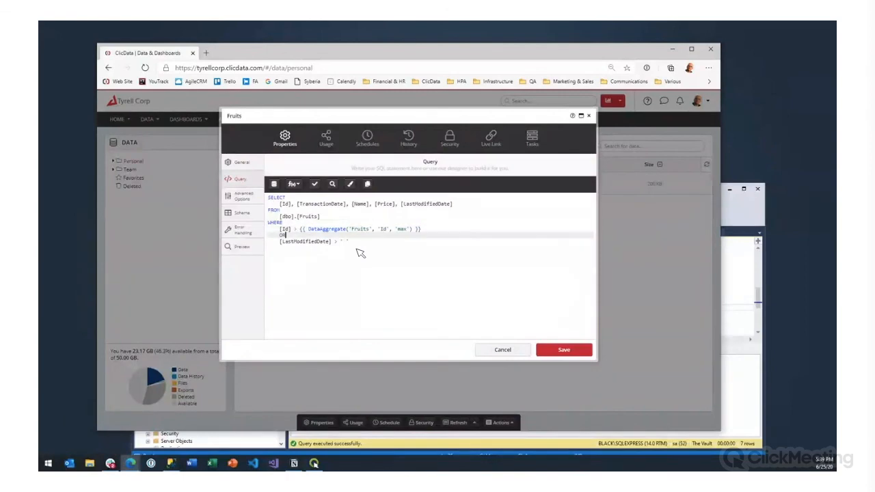
{"action": "key", "text": "Left"}
{"action": "key", "text": "BackSpace"}
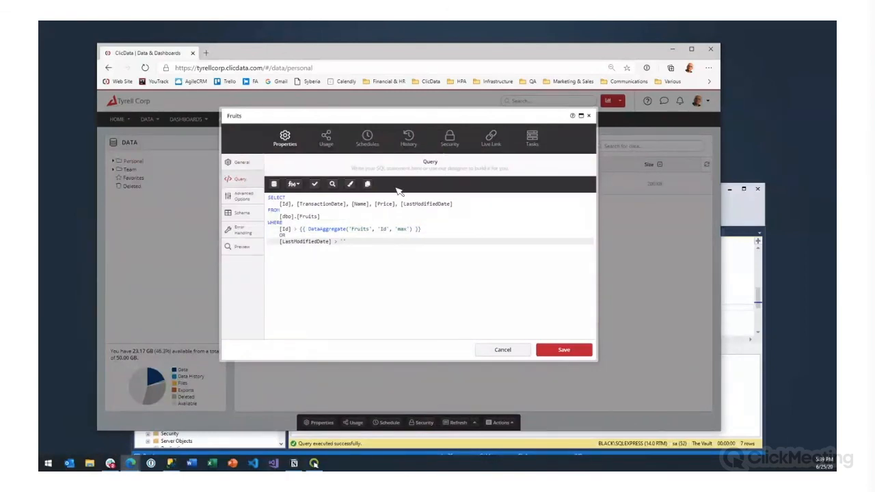
Insert the Last Date/Time Data was Refreshed function between the quotes and change its arguments to 'Fruits' and 'LastDateRefresh'
{"action": "left_click", "coordinate": [293, 184]}
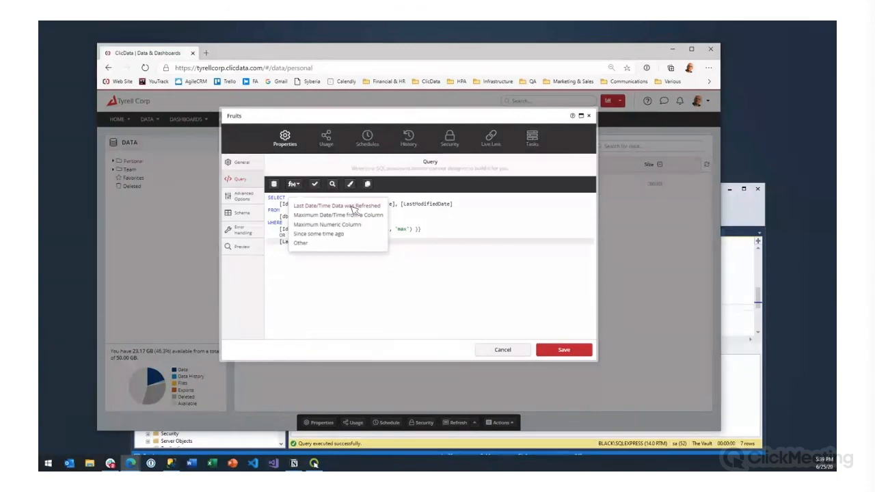
{"action": "mouse_move", "coordinate": [316, 212]}
{"action": "left_click", "coordinate": [369, 210]}
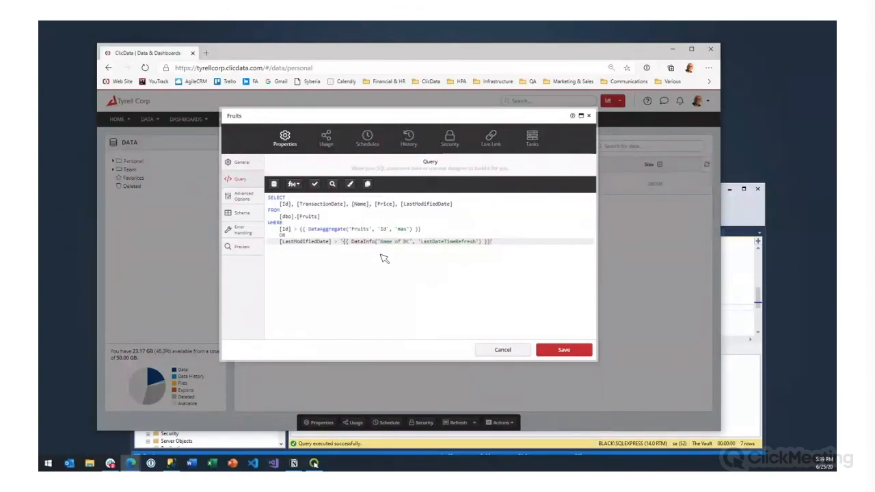
{"action": "left_click", "coordinate": [457, 242]}
{"action": "key", "text": "BackSpace"}
{"action": "key", "text": "BackSpace"}
{"action": "key", "text": "BackSpace"}
{"action": "key", "text": "BackSpace"}
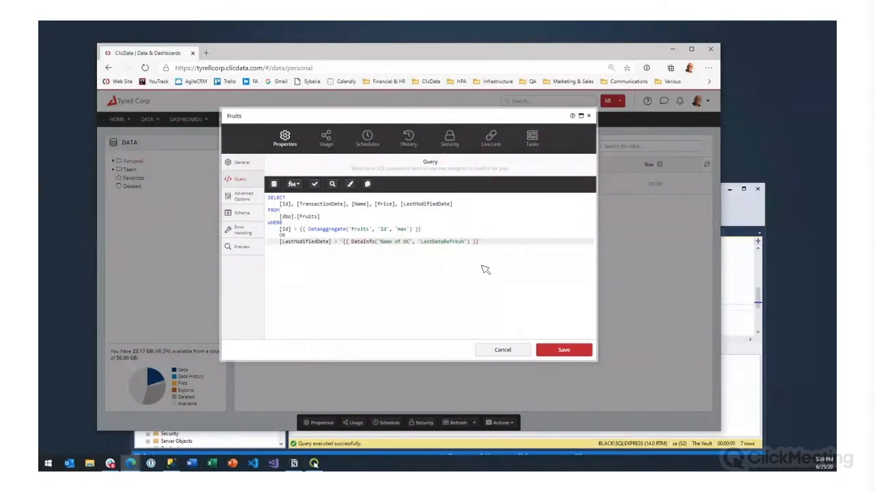
{"action": "left_click_drag", "start_coordinate": [413, 243], "coordinate": [381, 245]}
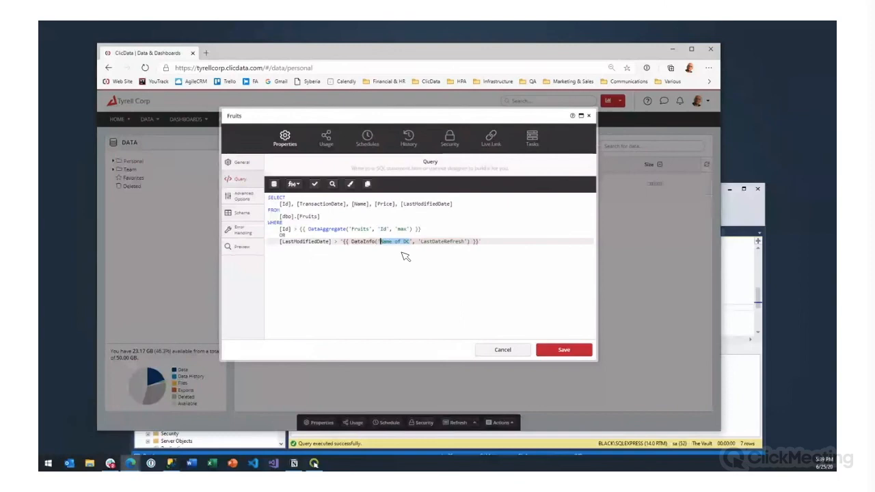
{"action": "type", "text": "Fruits"}
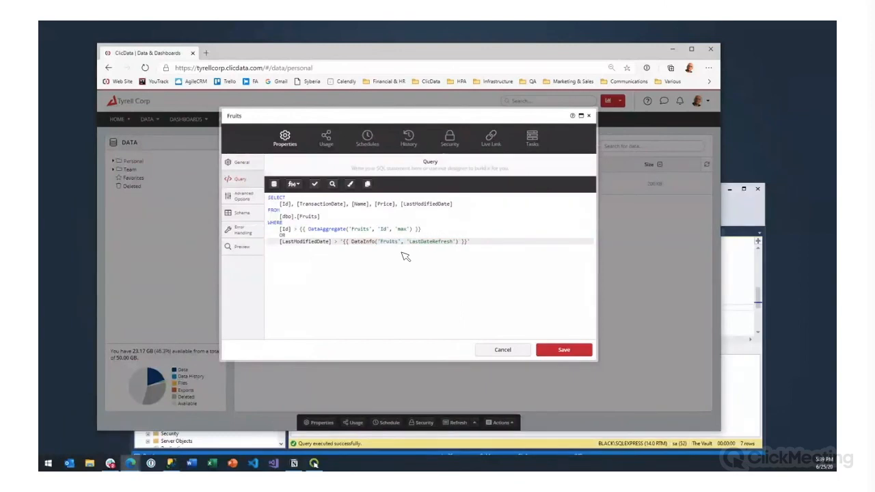
Review the LastModifiedDate and Id conditions in the WHERE clause and try to preview the query
{"action": "left_click_drag", "start_coordinate": [471, 243], "coordinate": [343, 243]}
{"action": "left_click_drag", "start_coordinate": [421, 229], "coordinate": [280, 230]}
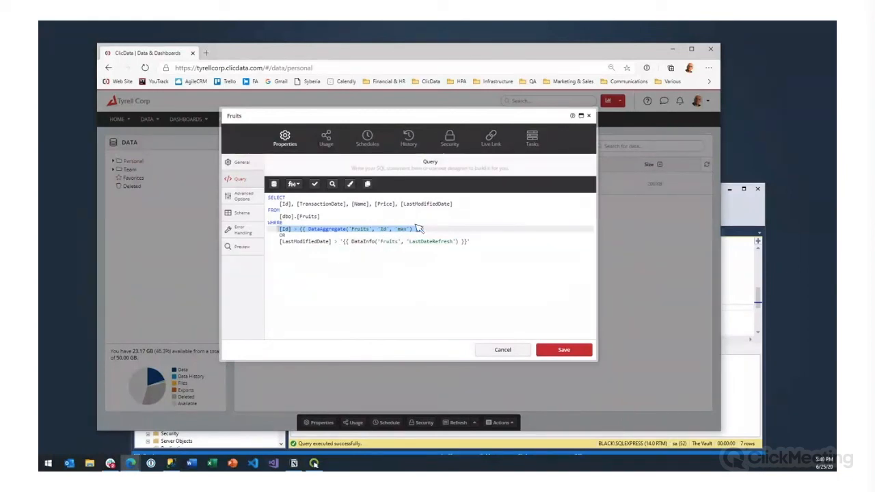
{"action": "left_click", "coordinate": [448, 224]}
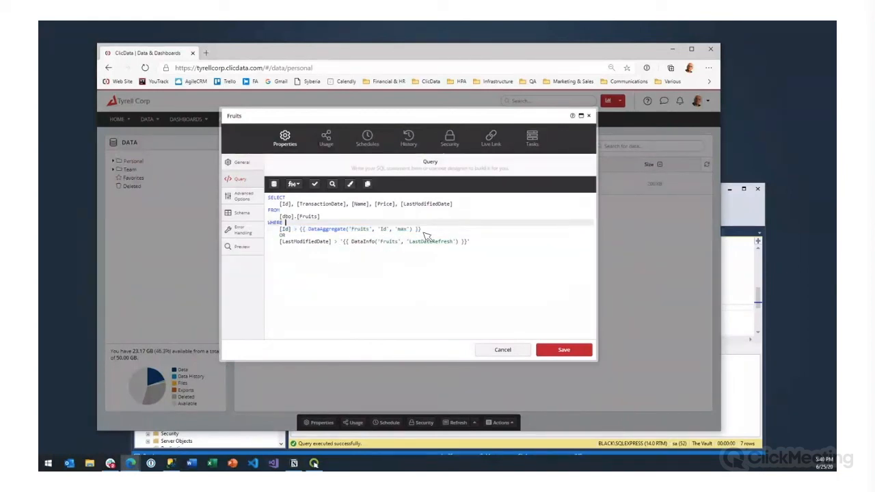
{"action": "left_click", "coordinate": [250, 248]}
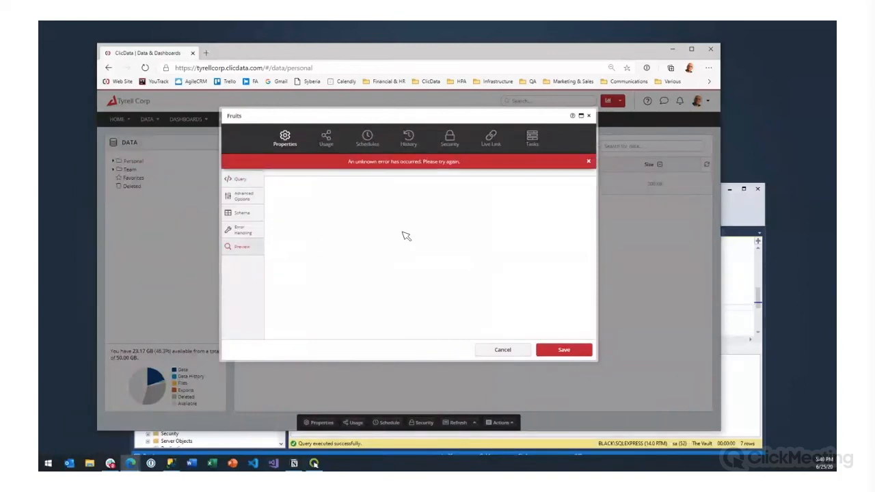
{"action": "left_click", "coordinate": [592, 162]}
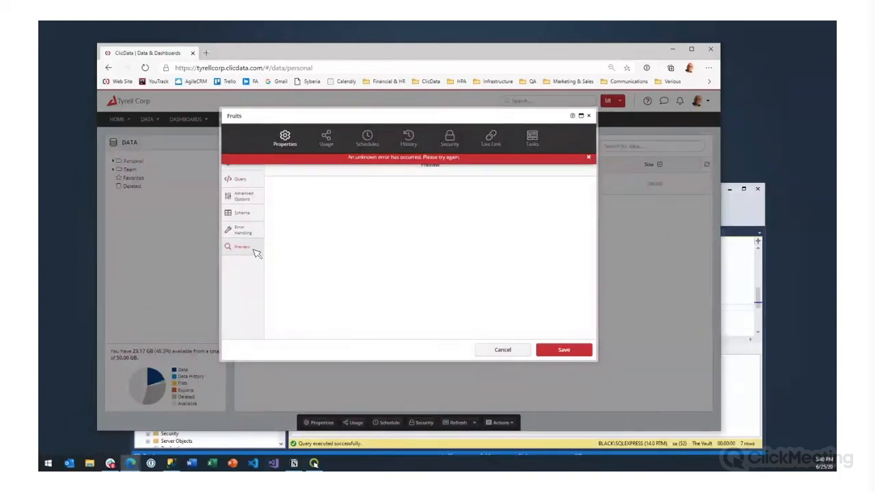
In the Fruits query, wrap the DataInfo call of the LastModifiedDate condition in DateFormat( and add a comma after it for the format argument
{"action": "left_click", "coordinate": [247, 182]}
{"action": "left_click", "coordinate": [356, 244]}
{"action": "left_click_drag", "start_coordinate": [352, 243], "coordinate": [467, 244]}
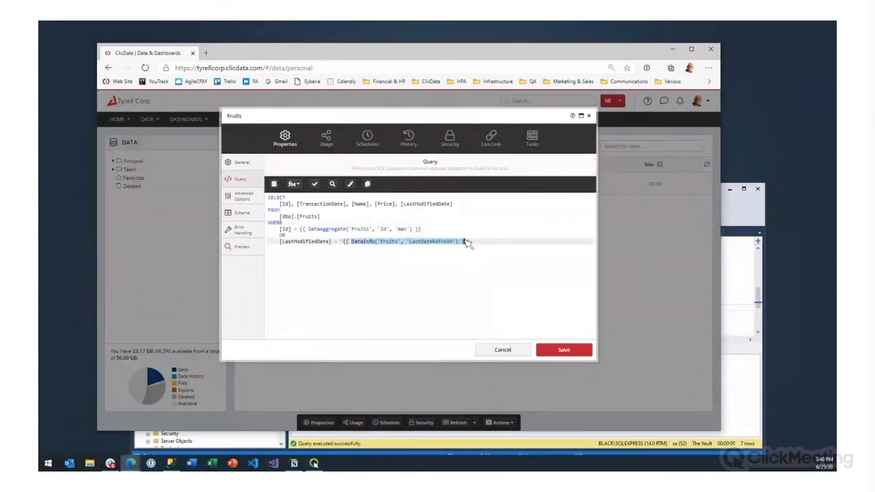
{"action": "left_click", "coordinate": [351, 243]}
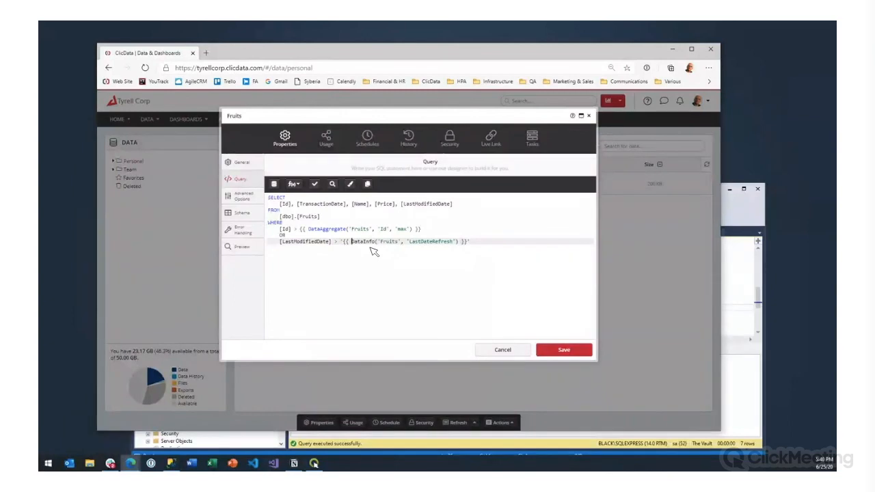
{"action": "type", "text": "Da"}
{"action": "type", "text": "ateFormat("}
{"action": "key", "text": "ctrl+Left"}
{"action": "key", "text": "ctrl+Left"}
{"action": "key", "text": "ctrl+Left"}
{"action": "key", "text": "Delete"}
{"action": "key", "text": "ctrl+Right"}
{"action": "type", "text": ","}
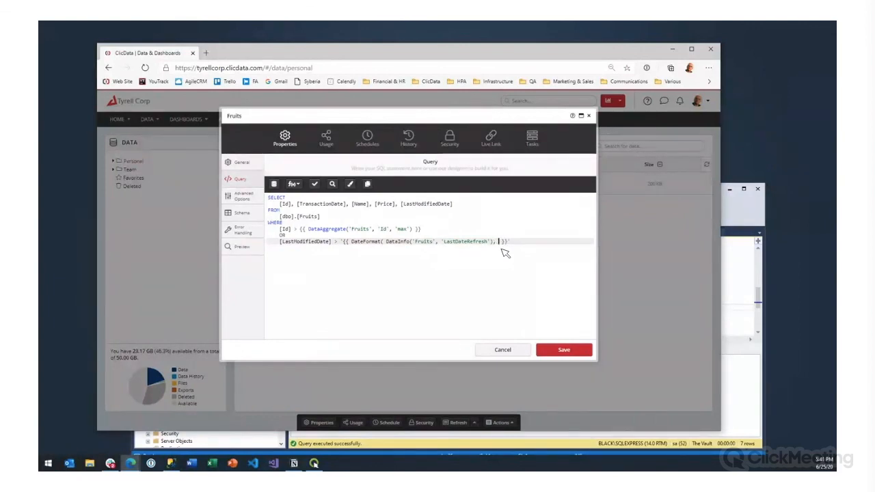
Switch to SQL Server Management Studio to check SYSUTCDATETIME and the LastModifiedDate values' format, and return to the Fruits query in ClicData
{"action": "left_click", "coordinate": [760, 217]}
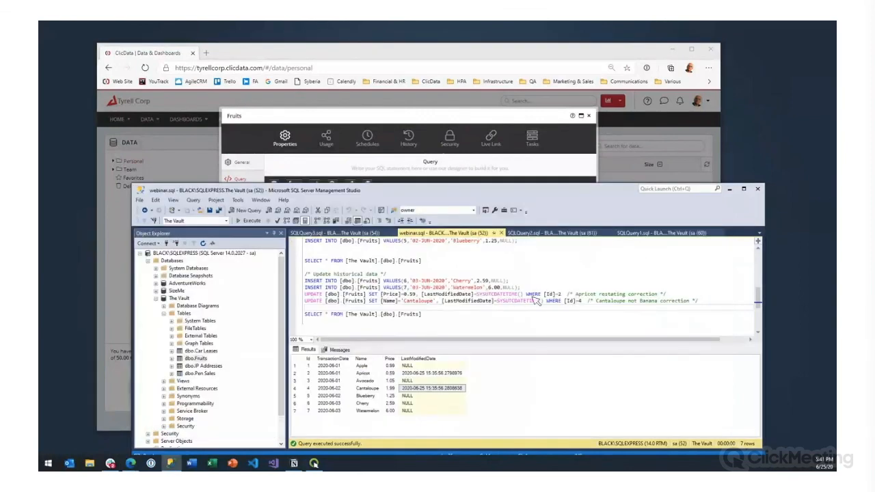
{"action": "double_click", "coordinate": [496, 295]}
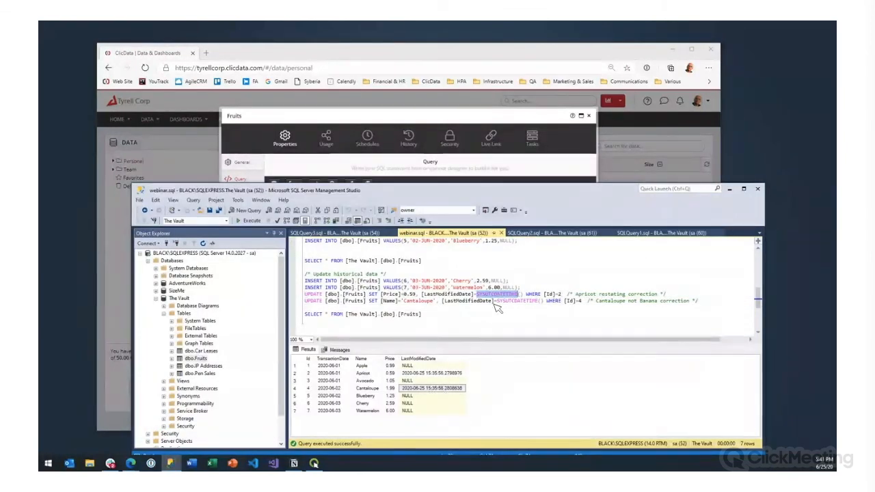
{"action": "left_click", "coordinate": [432, 389]}
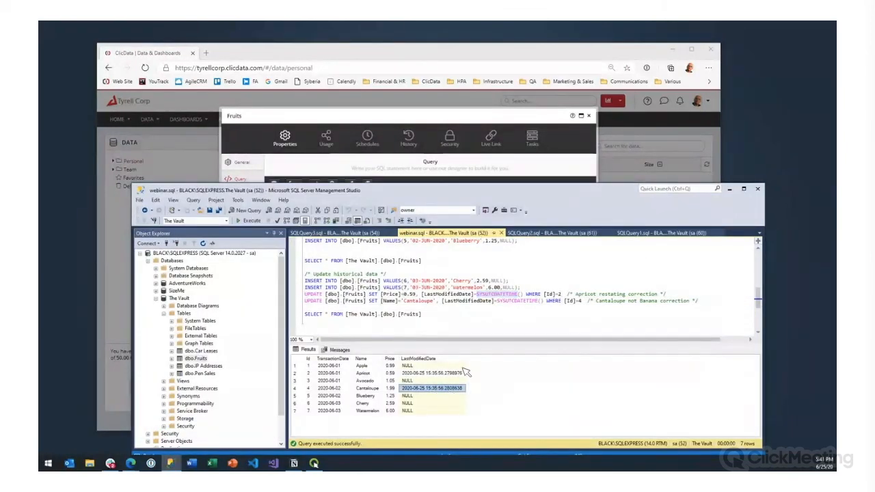
{"action": "double_click", "coordinate": [497, 295]}
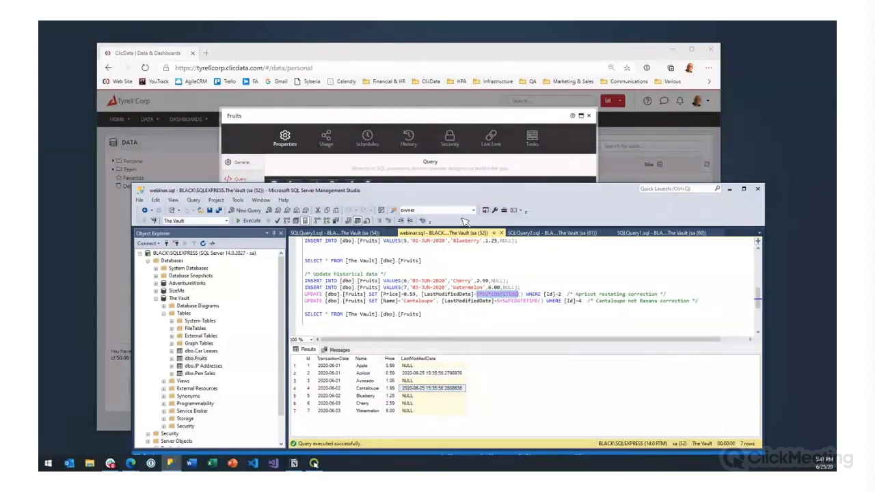
{"action": "left_click", "coordinate": [483, 118]}
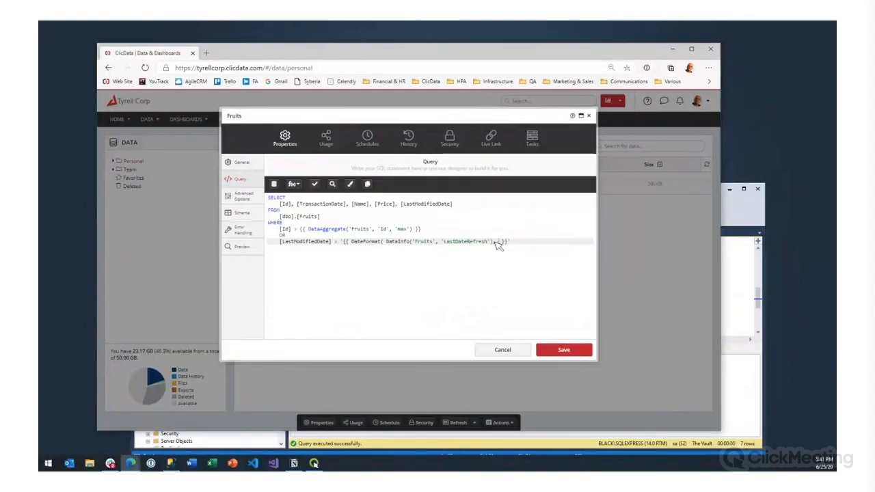
Add the format argument 'dd-MMM-yyyy hh:mm:ss' with its closing parenthesis to the DateFormat call and try to preview the query
{"action": "type", "text": "'"}
{"action": "type", "text": ")"}
{"action": "type", "text": "MMM-yyyy hh:mm:ss')"}
{"action": "left_click", "coordinate": [242, 246]}
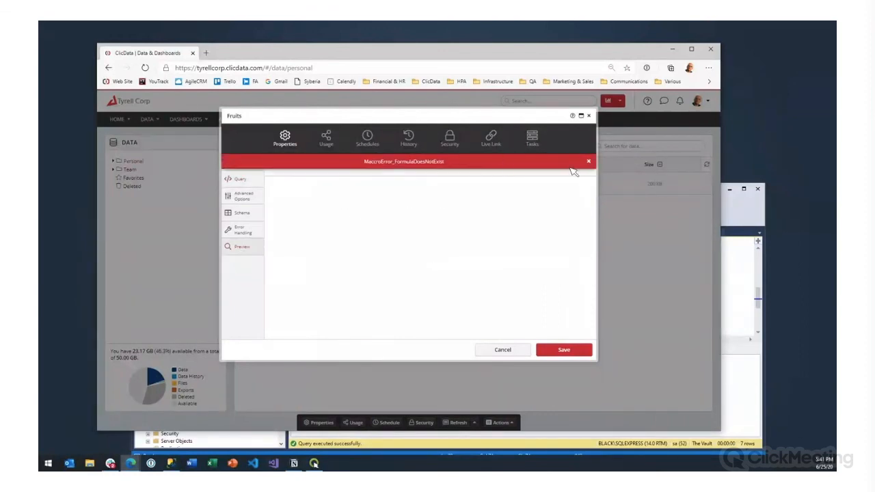
Change the argument 'LastDateRefresh' to 'LastDataRefresh' and the function DateFormat to FormatDateTime, and preview the query
{"action": "left_click", "coordinate": [244, 180]}
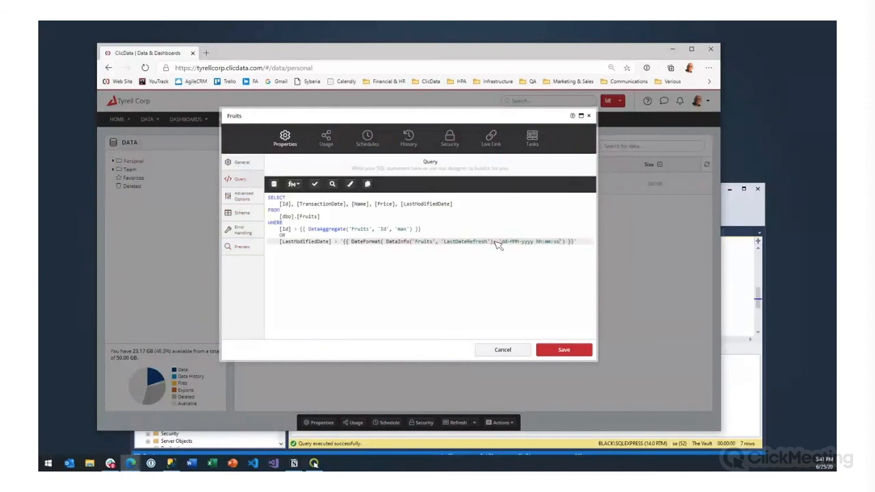
{"action": "left_click", "coordinate": [476, 243]}
{"action": "double_click", "coordinate": [467, 242]}
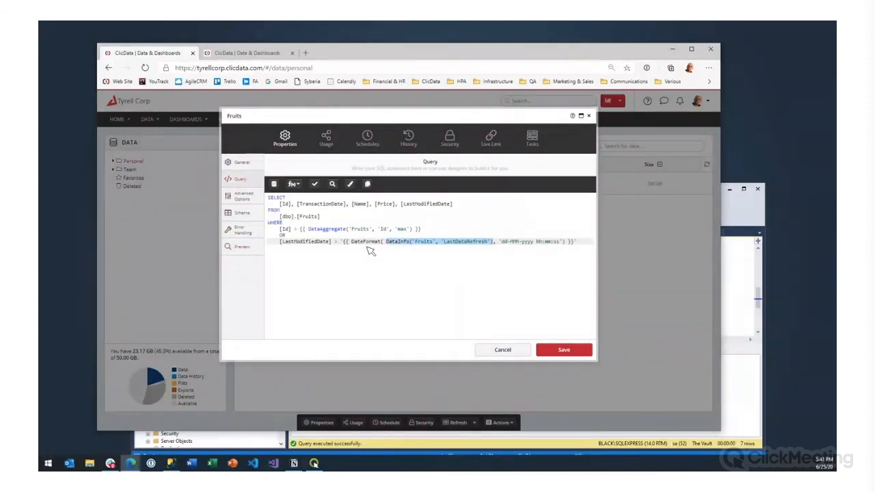
{"action": "double_click", "coordinate": [364, 243]}
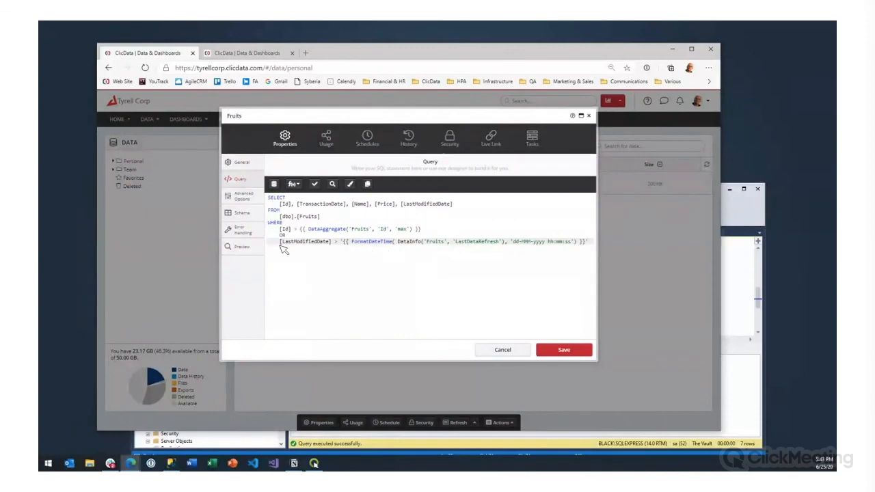
{"action": "left_click", "coordinate": [240, 246]}
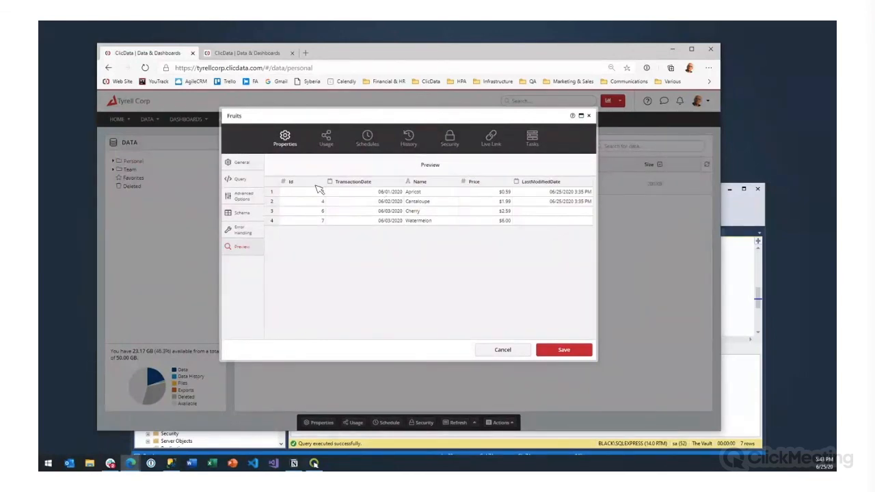
Review the Id and LastModifiedDate conditions in the WHERE clause and preview the rows the query returns
{"action": "left_click", "coordinate": [252, 186]}
{"action": "left_click_drag", "start_coordinate": [280, 229], "coordinate": [426, 230]}
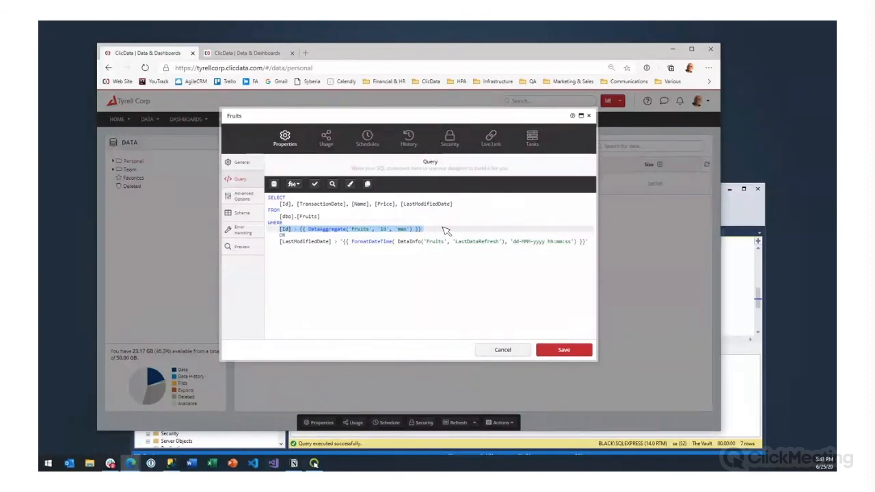
{"action": "left_click", "coordinate": [279, 244]}
{"action": "left_click_drag", "start_coordinate": [282, 246], "coordinate": [588, 244]}
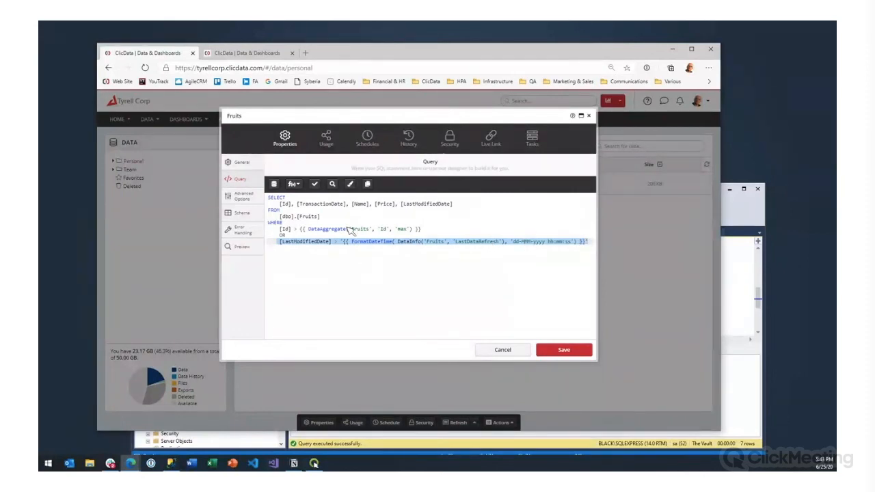
{"action": "left_click", "coordinate": [360, 266]}
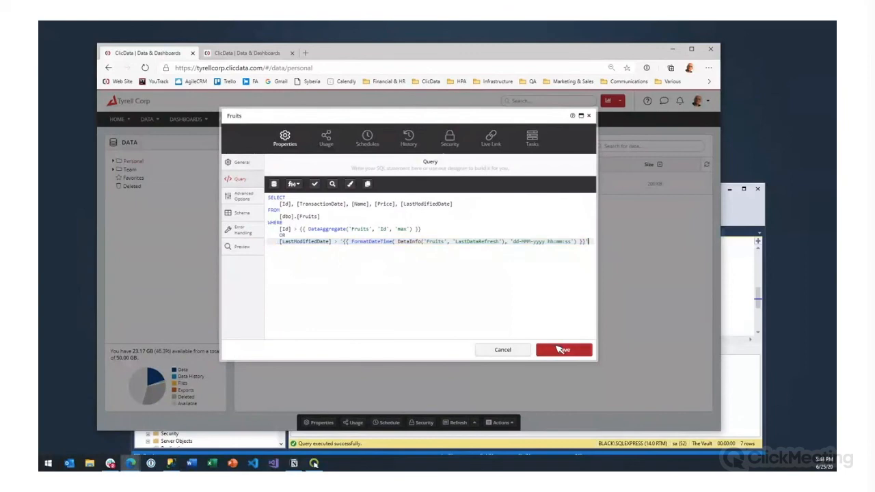
{"action": "left_click", "coordinate": [245, 247]}
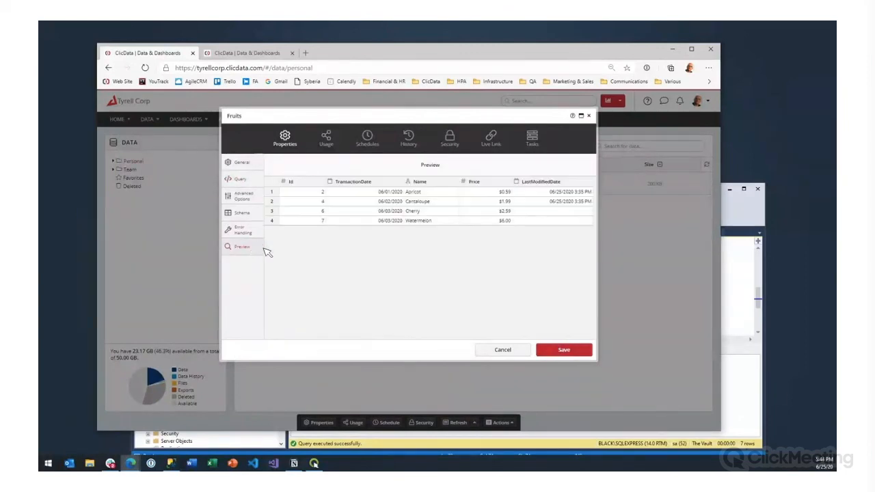
Save the Fruits query and refresh the table in Append/Update mode
{"action": "left_click", "coordinate": [559, 352]}
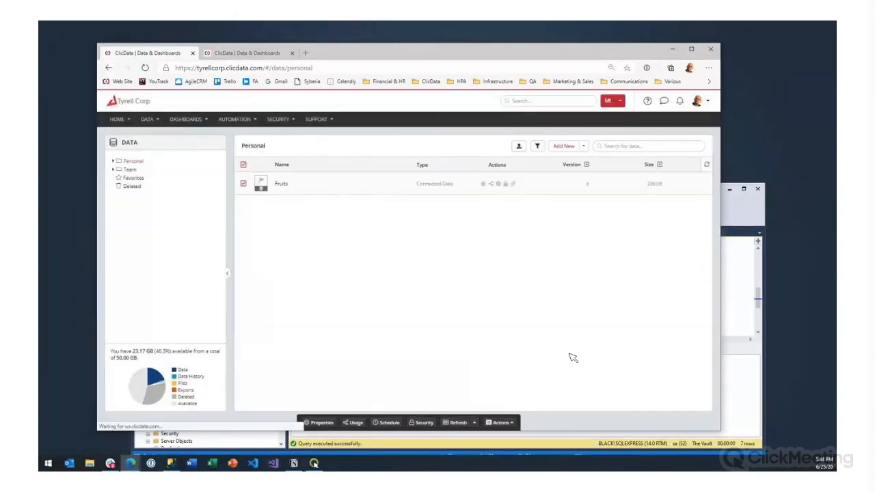
{"action": "left_click", "coordinate": [469, 424]}
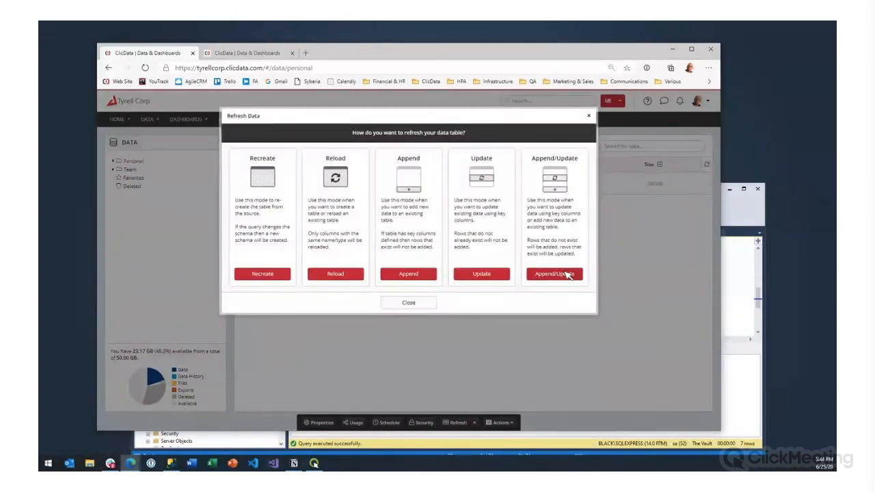
{"action": "left_click", "coordinate": [567, 275]}
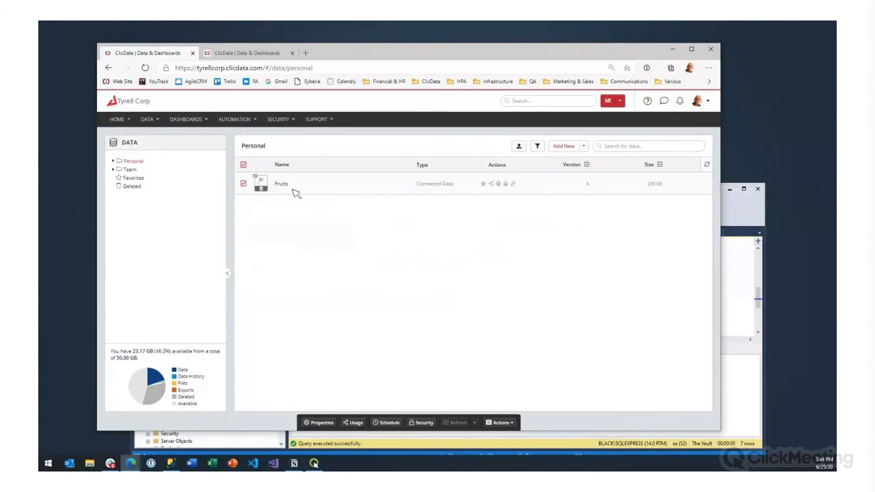
Compare the source rows in SQL Server Management Studio with the refreshed Fruits data preview in ClicData, including the Cantaloupe row
{"action": "left_click", "coordinate": [755, 378]}
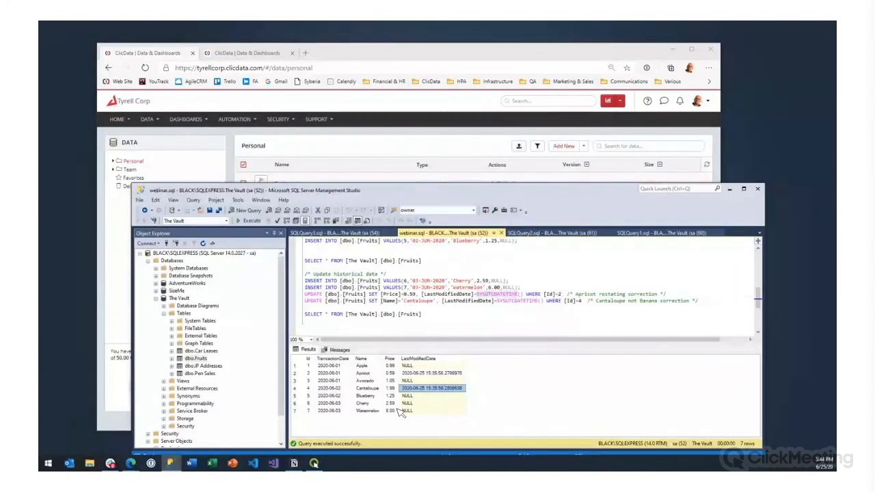
{"action": "left_click", "coordinate": [357, 142]}
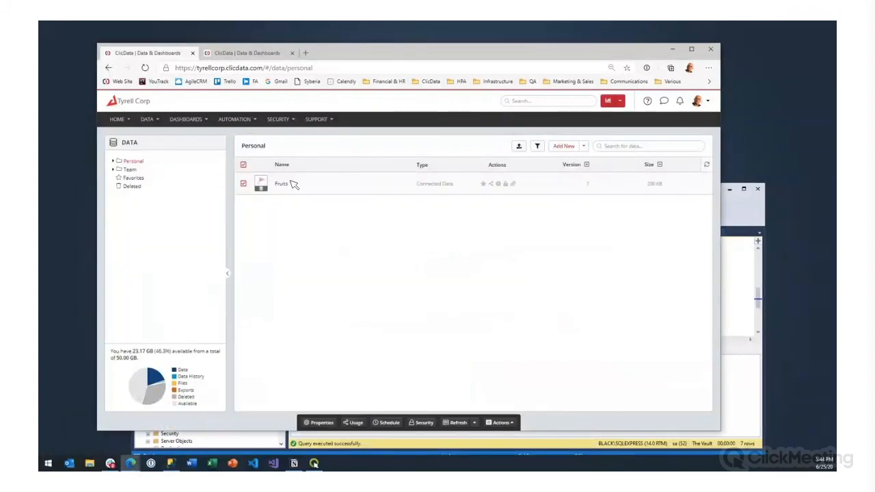
{"action": "left_click", "coordinate": [281, 186]}
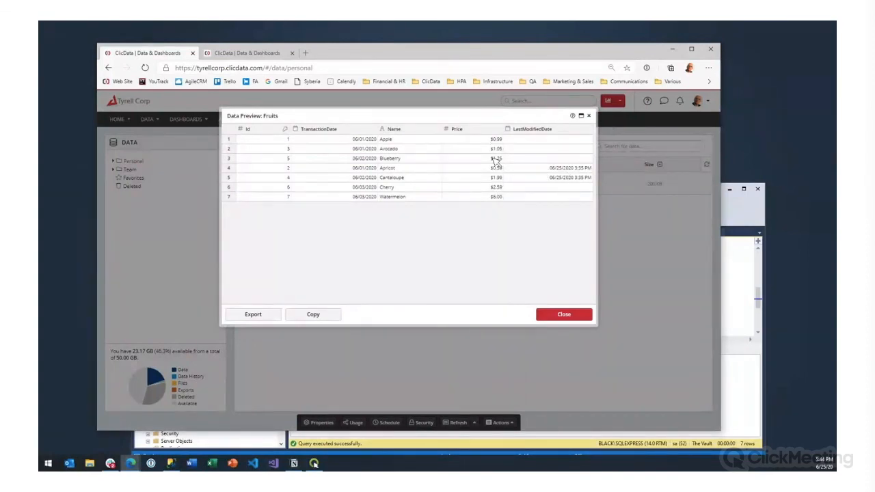
{"action": "double_click", "coordinate": [396, 178]}
{"action": "left_click", "coordinate": [564, 314]}
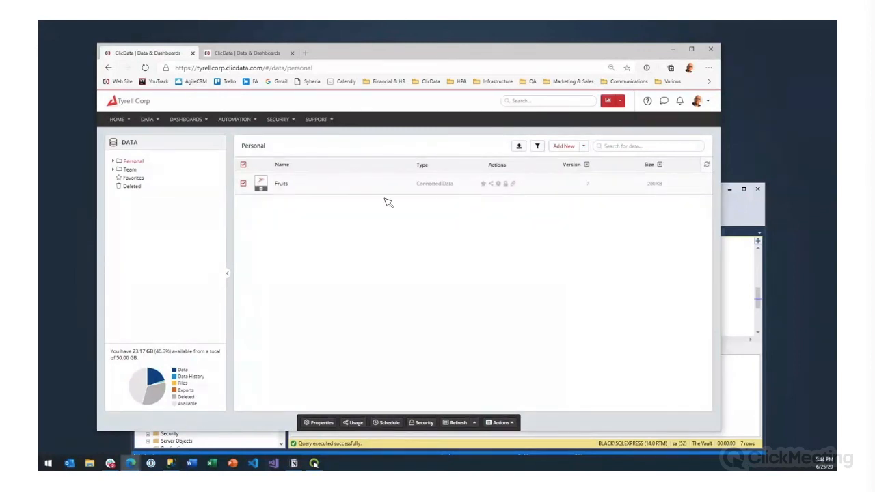
Review the WHERE clause in the Fruits table's query, close its properties without saving and bring up the refresh modes
{"action": "left_click", "coordinate": [321, 422]}
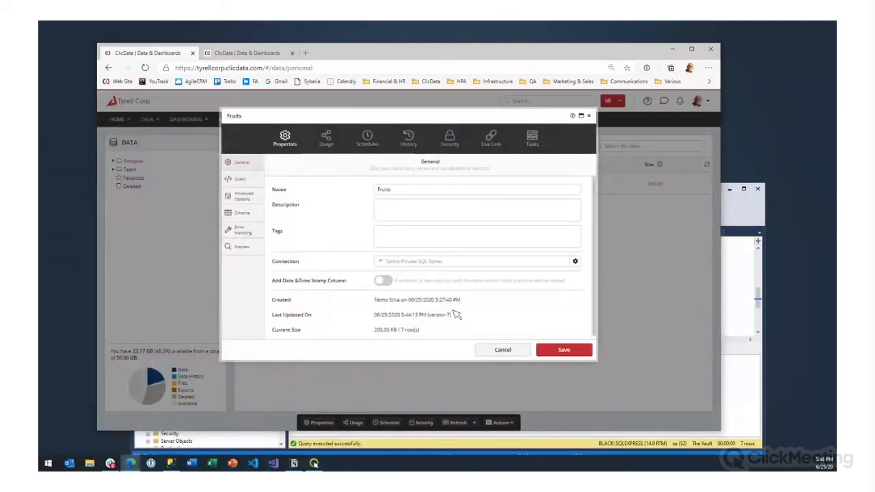
{"action": "left_click", "coordinate": [248, 183]}
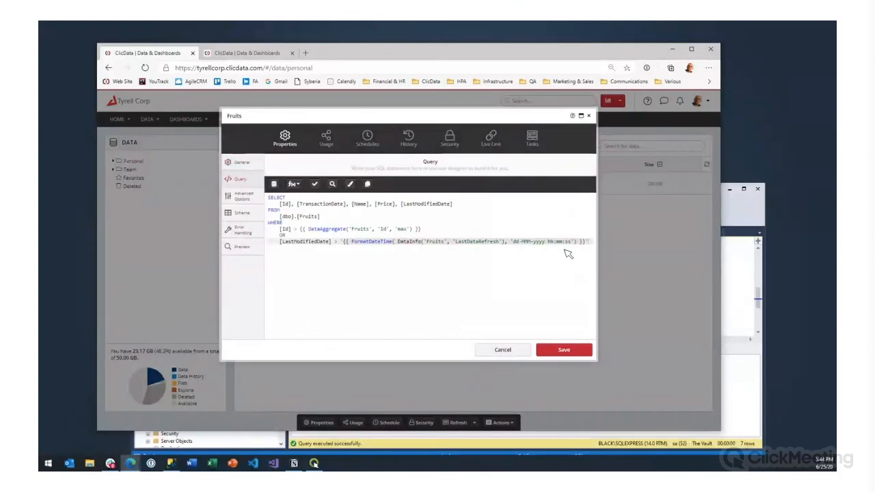
{"action": "left_click_drag", "start_coordinate": [589, 241], "coordinate": [232, 225]}
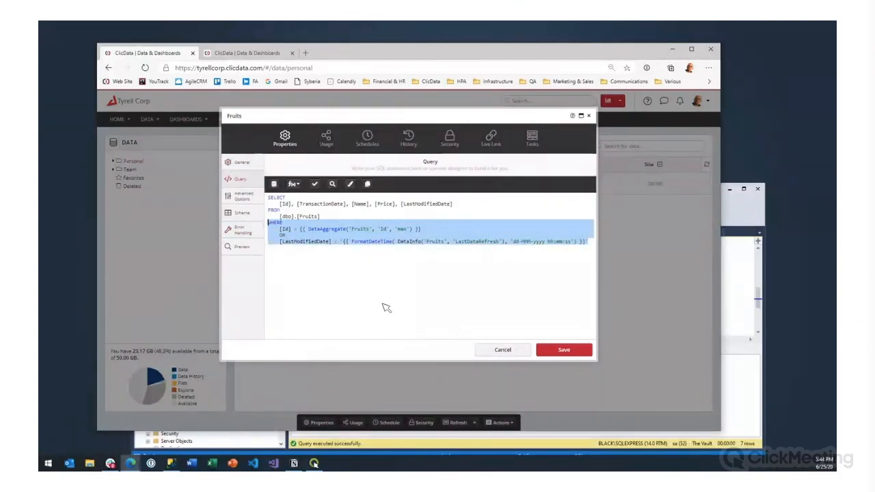
{"action": "left_click", "coordinate": [502, 351]}
{"action": "left_click", "coordinate": [459, 422]}
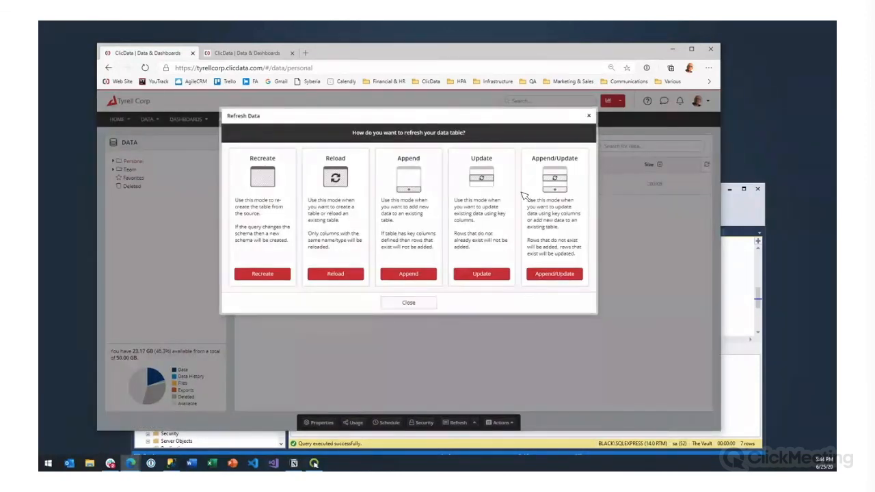